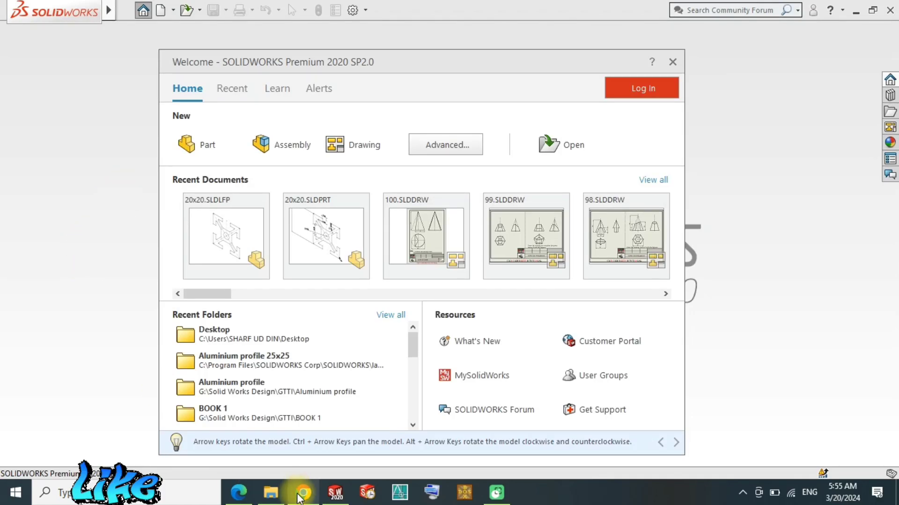
- Return to the SOLIDWORKS window and dismiss the welcome screen
scroll(412, 288, "up", 2)
scroll(415, 290, "up", 10)
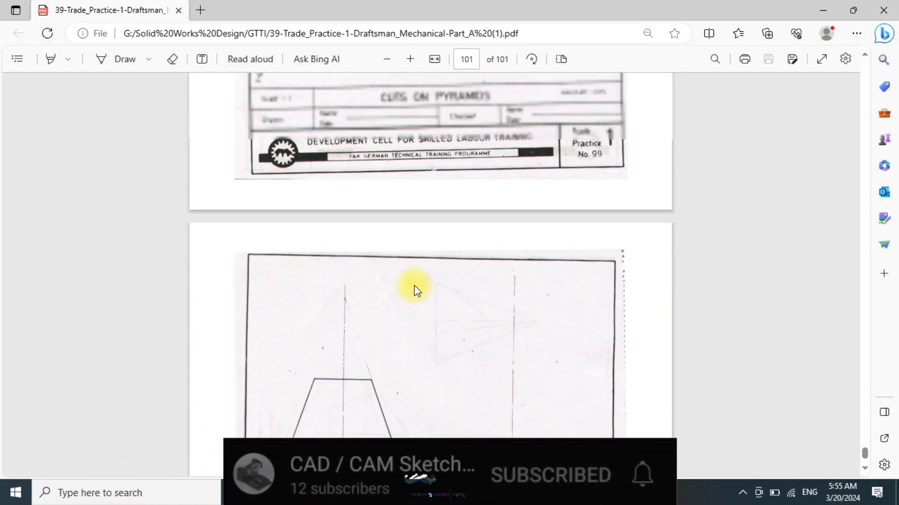
scroll(415, 289, "down", 6)
scroll(411, 358, "down", 8)
scroll(411, 357, "up", 1)
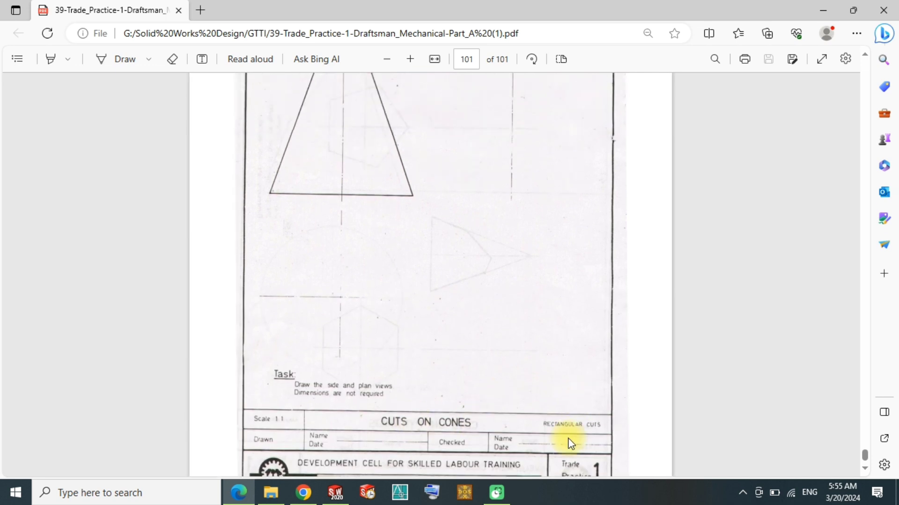
scroll(571, 442, "down", 2)
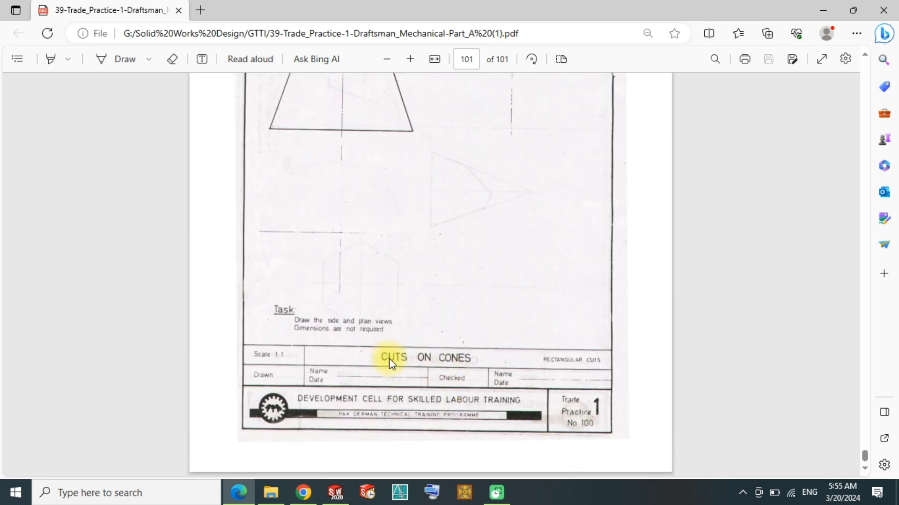
scroll(463, 360, "up", 2)
scroll(356, 304, "up", 3)
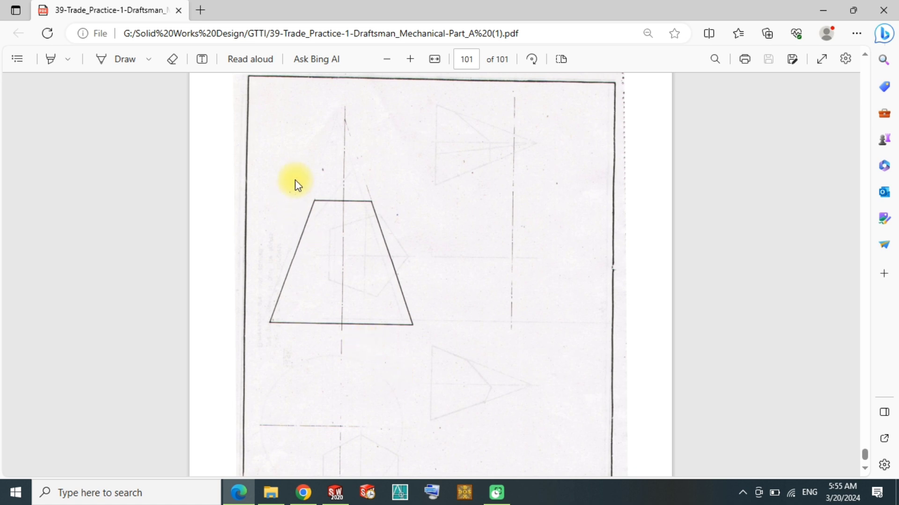
left_click(336, 491)
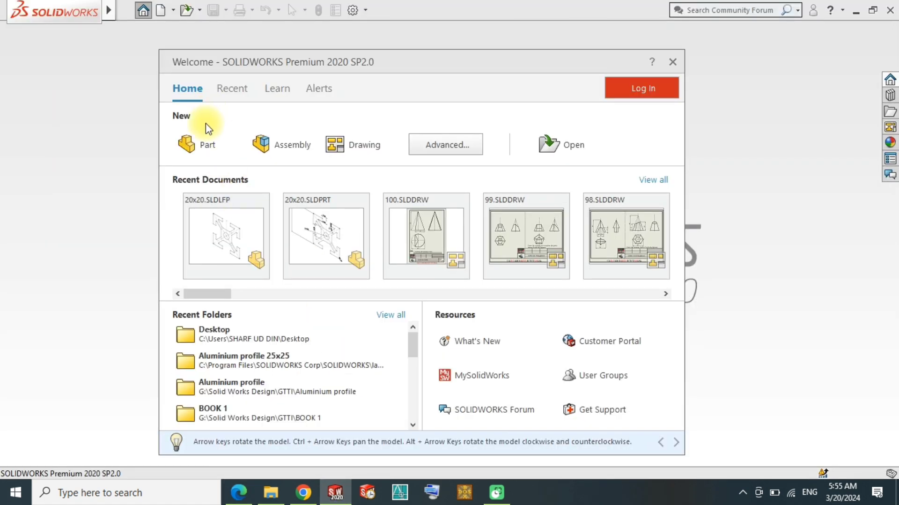
key("Escape")
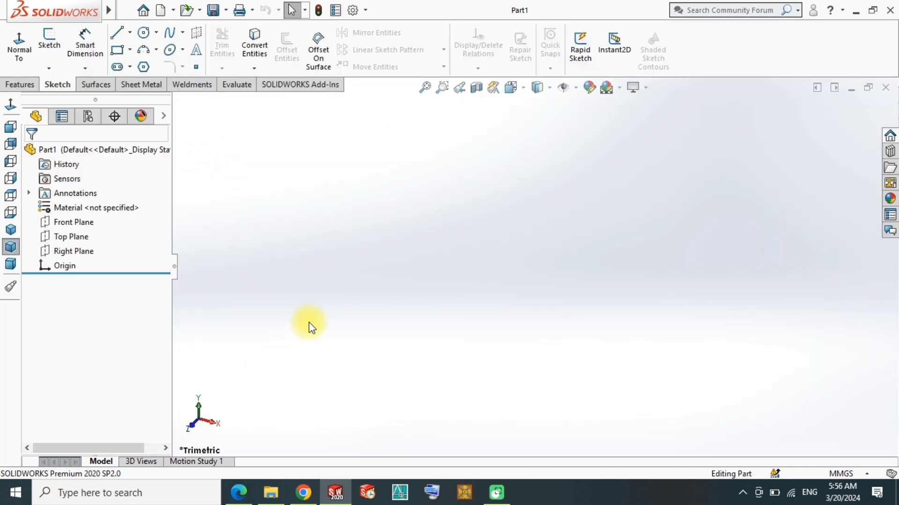
- Sketch a 70 mm diameter circle centred on the origin on the Top Plane
left_click(68, 236)
left_click(80, 218)
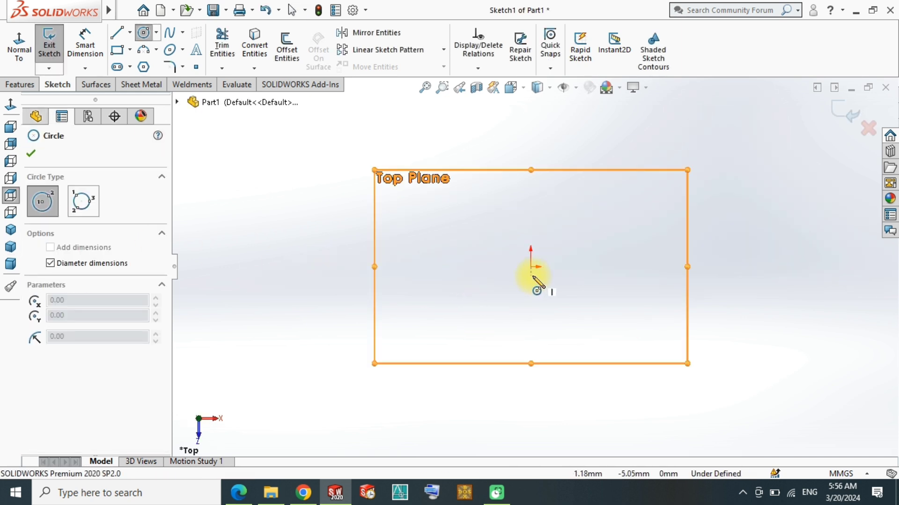
left_click(529, 266)
type("70")
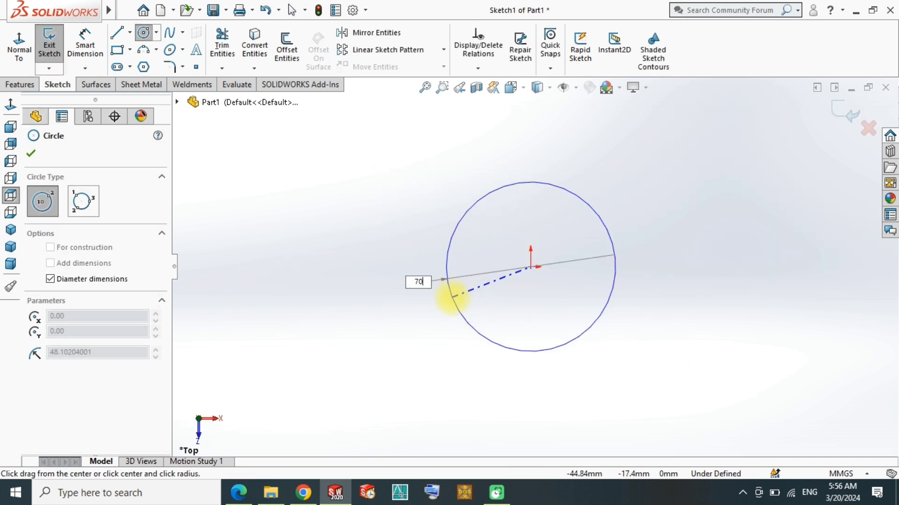
key("Return")
left_click(845, 113)
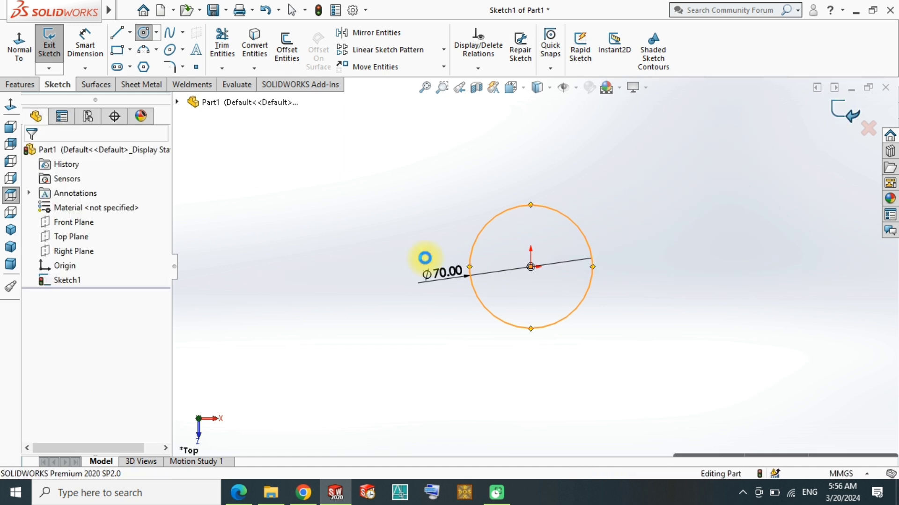
left_click(67, 239)
scroll(472, 71, "up", 1)
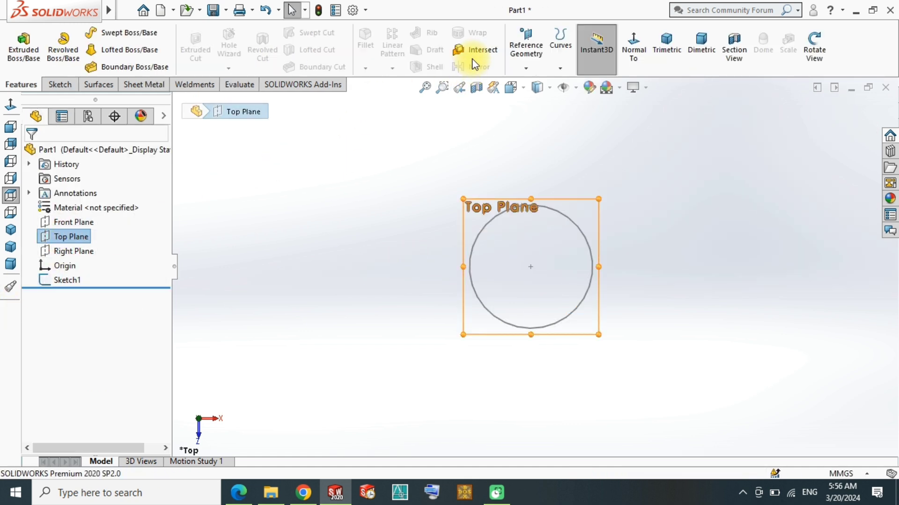
- Create Plane1 offset 95 mm from the Top Plane and orbit to inspect it
left_click(527, 65)
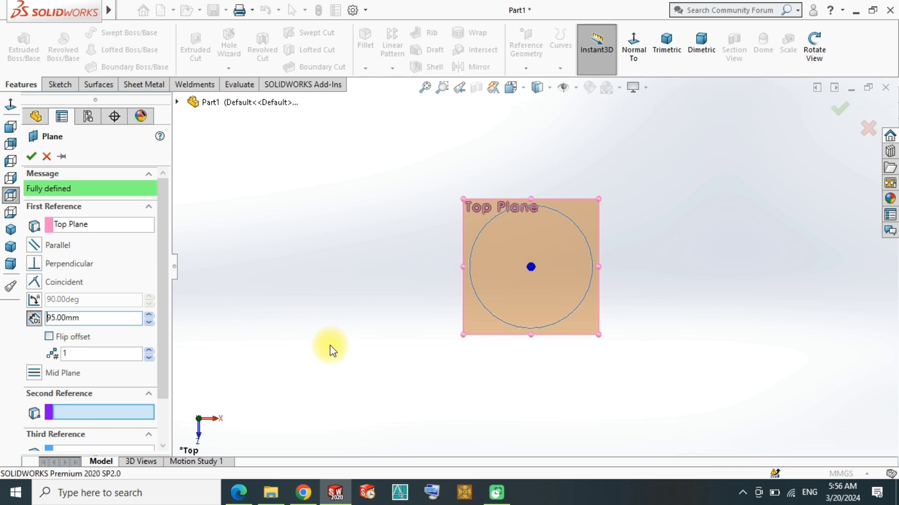
mouse_move(330, 349)
middle_mouse_down()
mouse_move(325, 156)
mouse_move(295, 157)
middle_mouse_up()
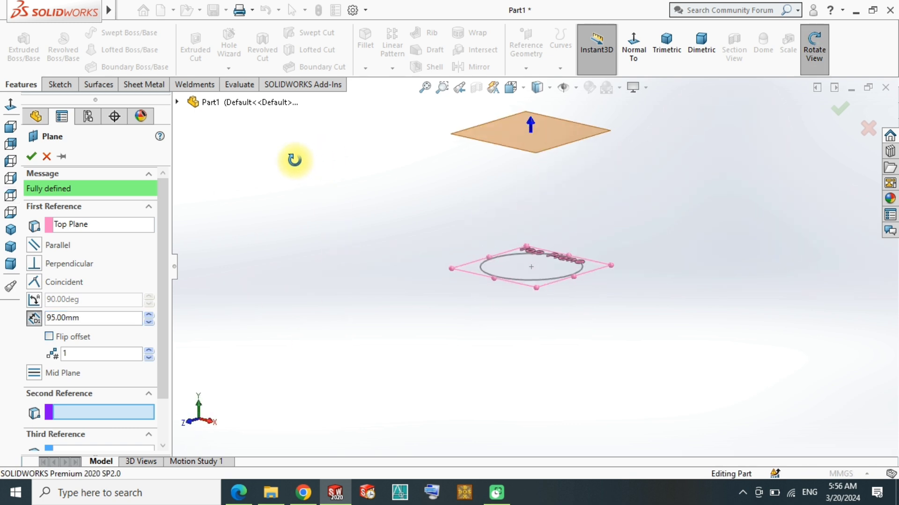
left_click(31, 156)
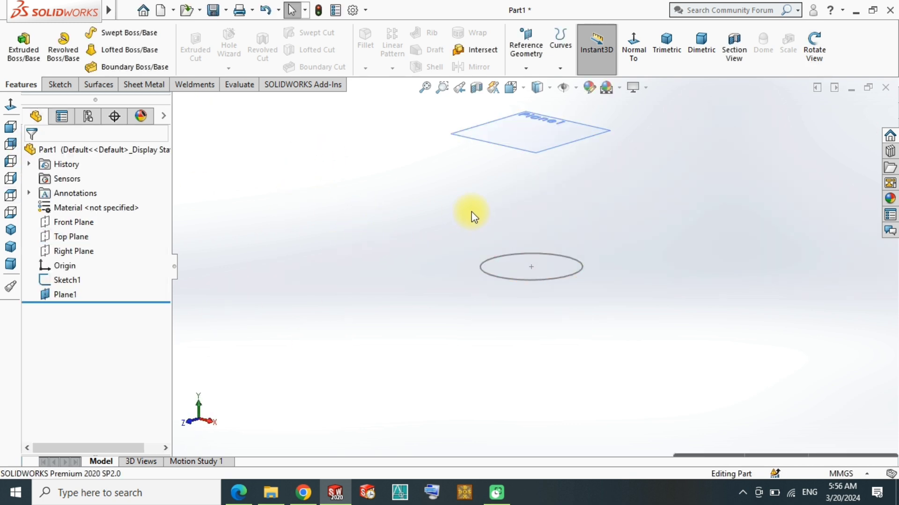
mouse_move(472, 215)
middle_mouse_down()
mouse_move(594, 161)
mouse_move(437, 324)
mouse_move(447, 327)
middle_mouse_up()
- Sketch an apex point at the origin on Plane1, then hide Plane1
left_click(575, 275)
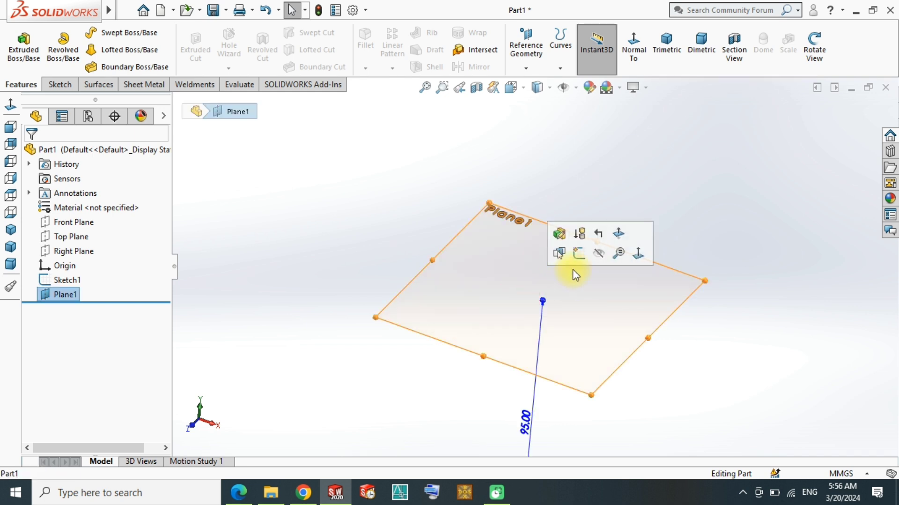
left_click(579, 252)
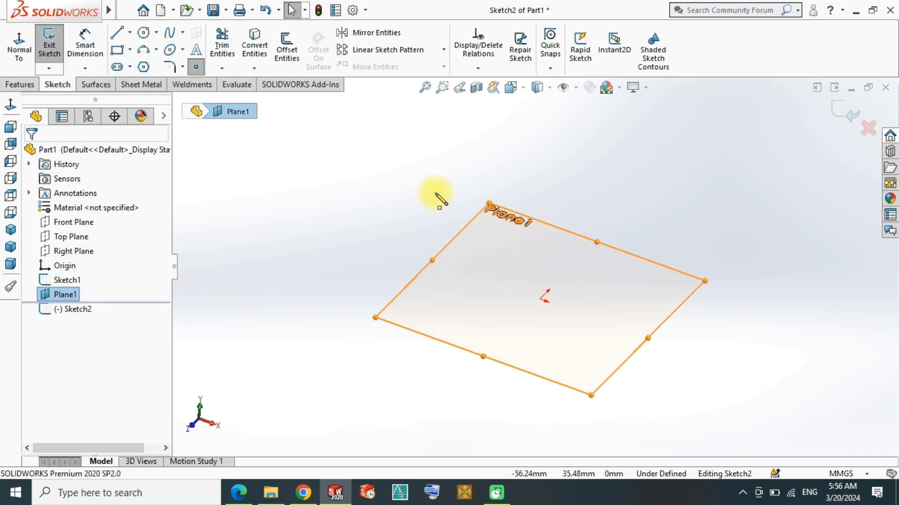
left_click(543, 298)
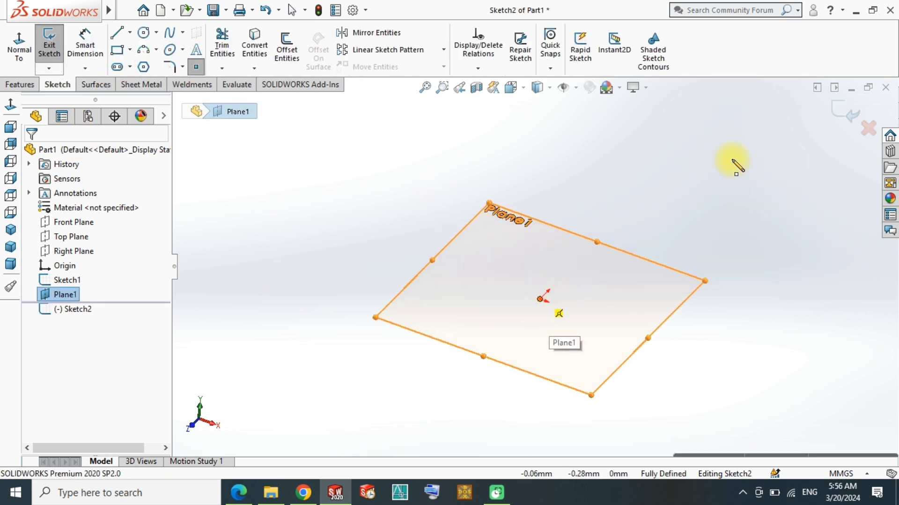
left_click(846, 114)
left_click(495, 255)
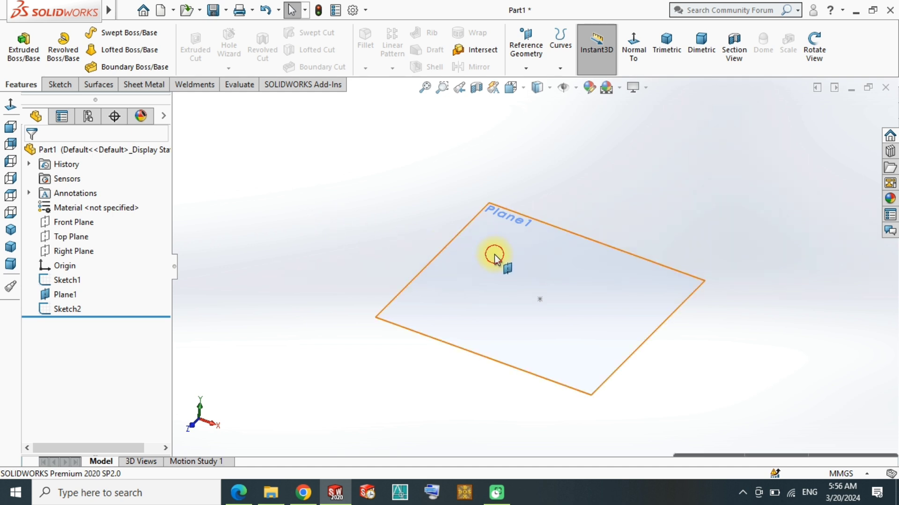
left_click(575, 216)
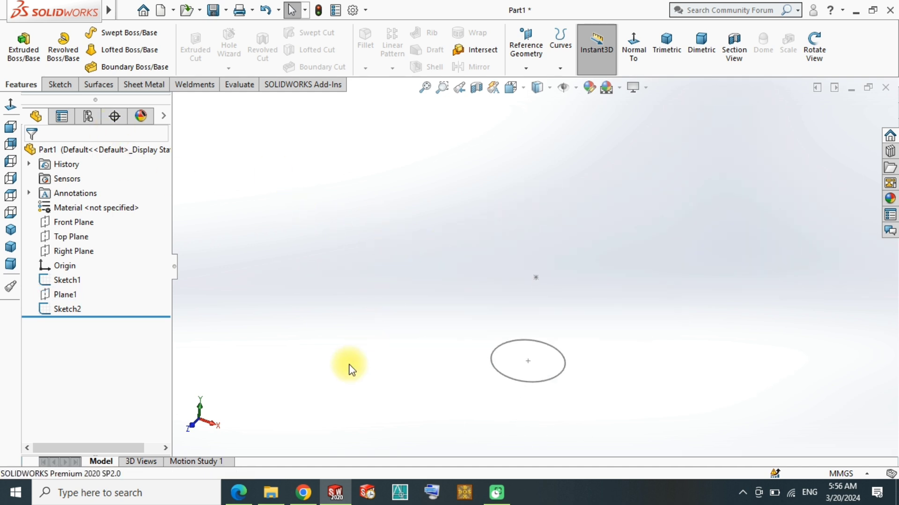
right_click_drag(381, 293, 427, 254)
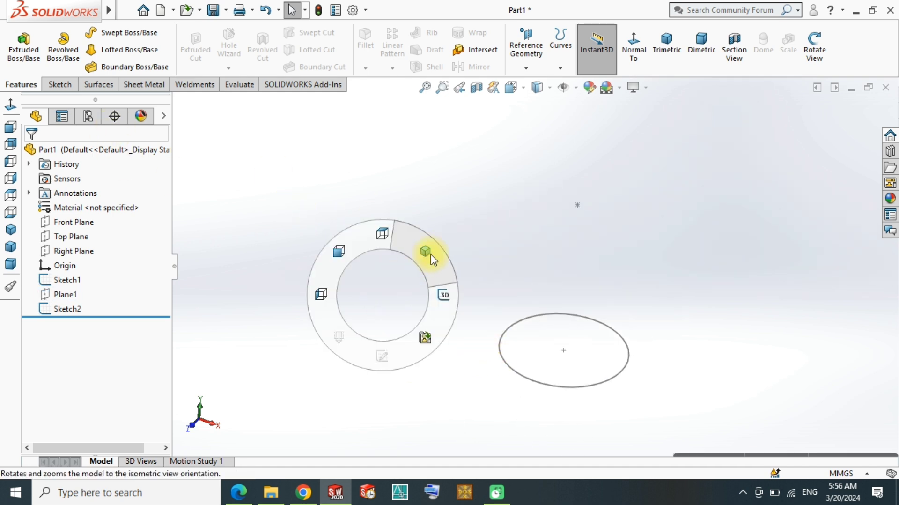
- Loft the 70 mm circle to the apex point into a solid cone, then sketch on the Front Plane
left_click(117, 61)
left_click(453, 323)
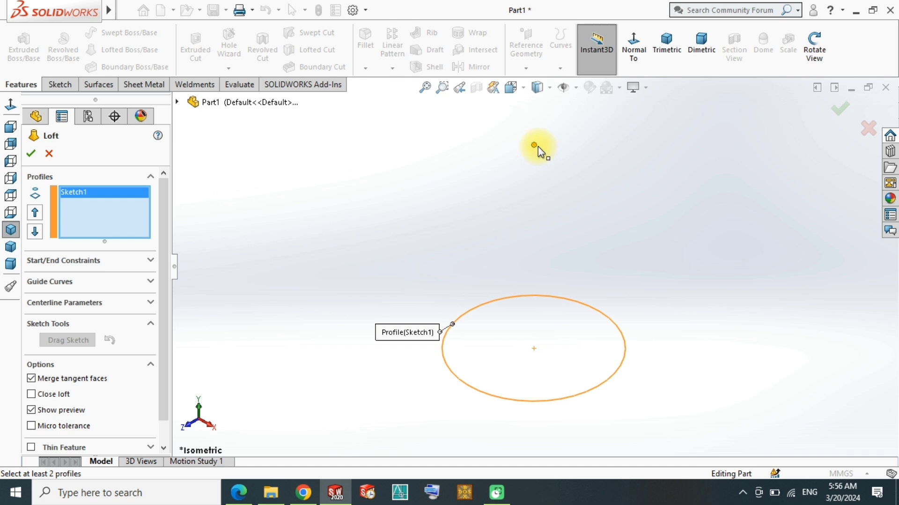
left_click(538, 148)
right_click(664, 146)
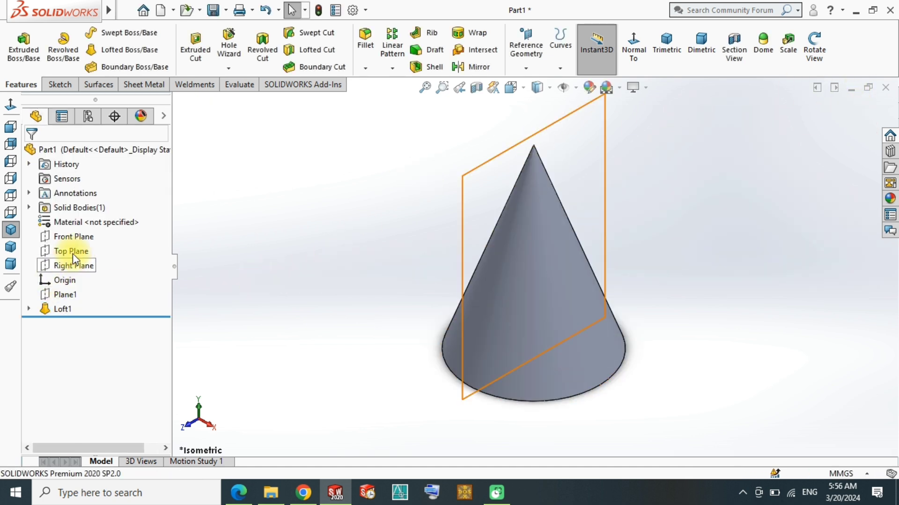
left_click(73, 236)
left_click(75, 230)
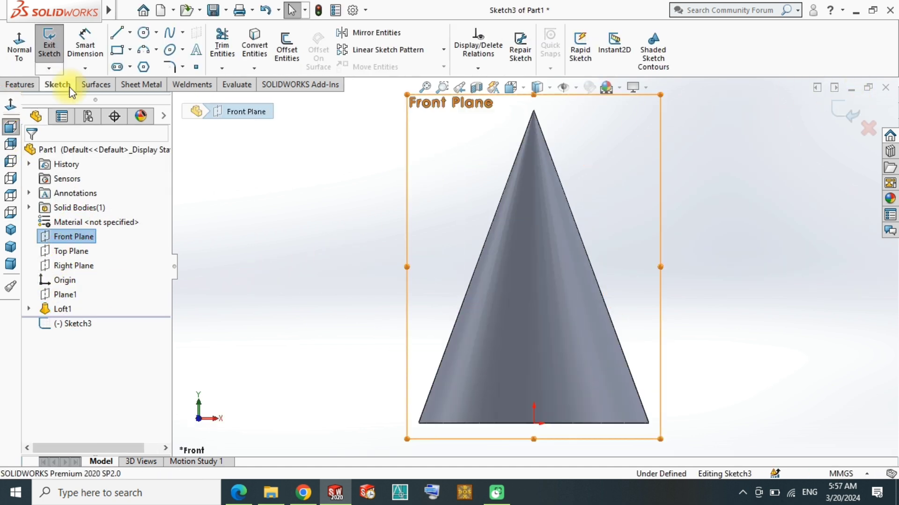
- Draw a rectangle across the upper part of the cone
left_click(125, 53)
scroll(491, 227, "up", 3)
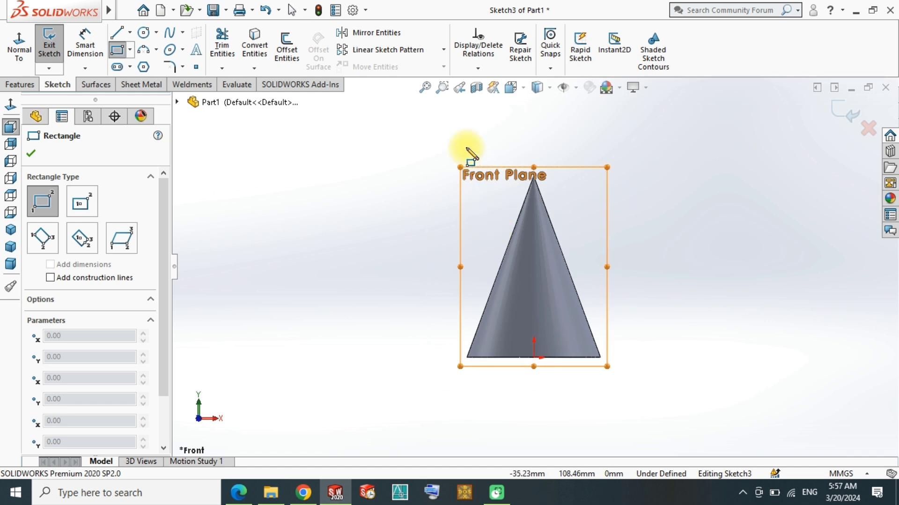
left_click(459, 137)
left_click(543, 228)
left_click(616, 285)
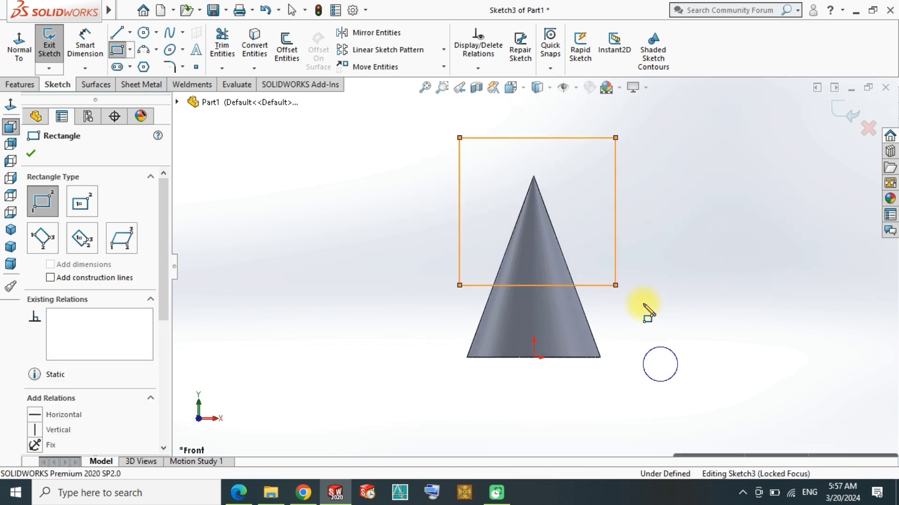
right_click_drag(658, 365, 603, 276)
- Add a width dimension to the rectangle, then delete the unwanted 81.85 value
left_click(582, 284)
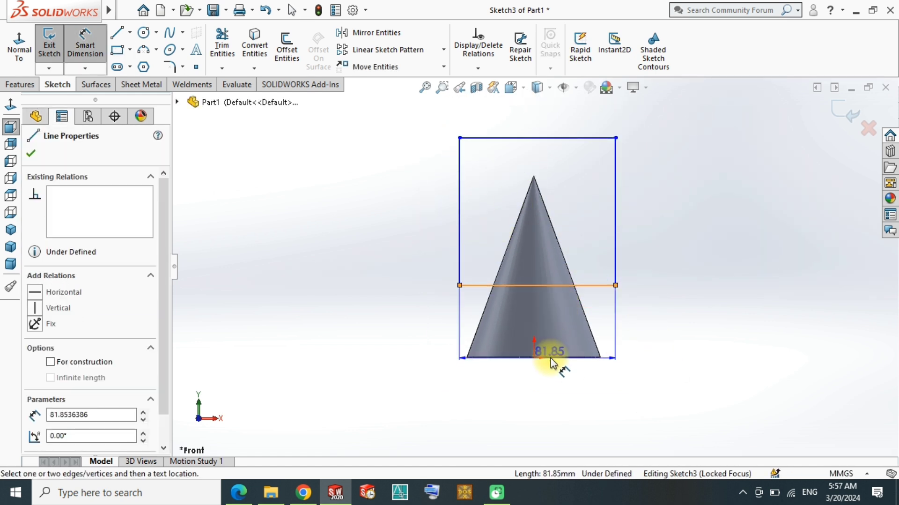
left_click(551, 359)
key("Return")
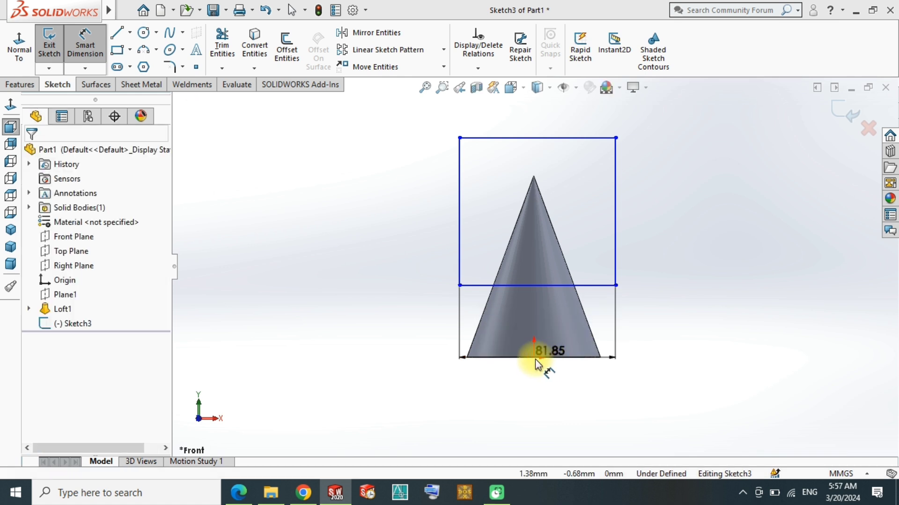
key("Escape")
left_click(548, 358)
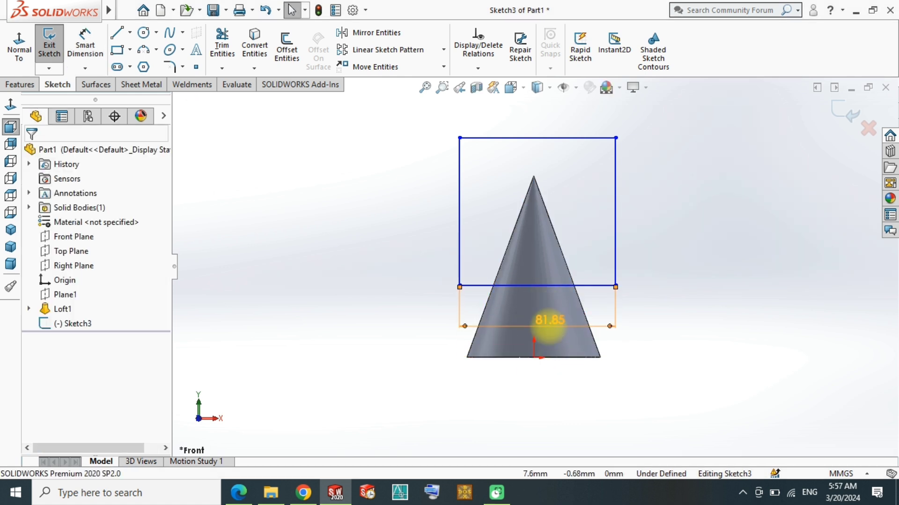
key("Delete")
right_click_drag(642, 356, 608, 295)
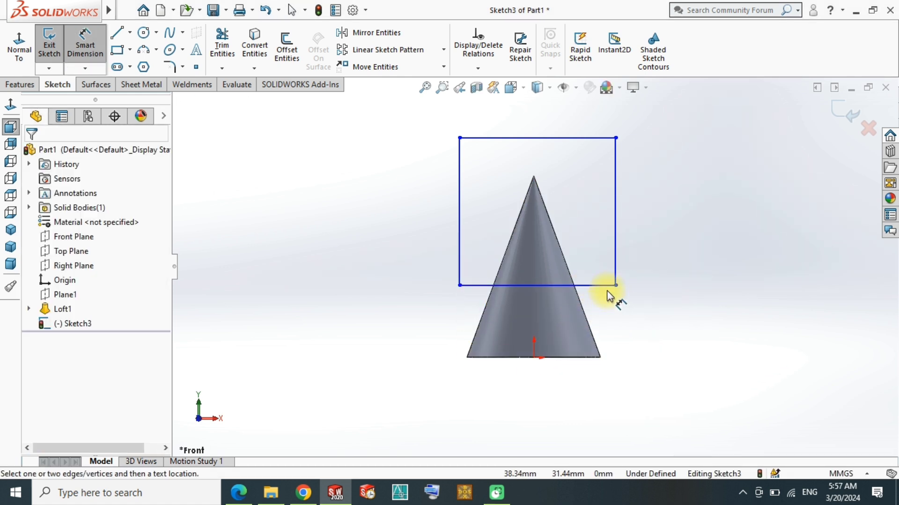
- Dimension the rectangle's lower edge 62 mm above the cone base and start an extruded cut
left_click(556, 355)
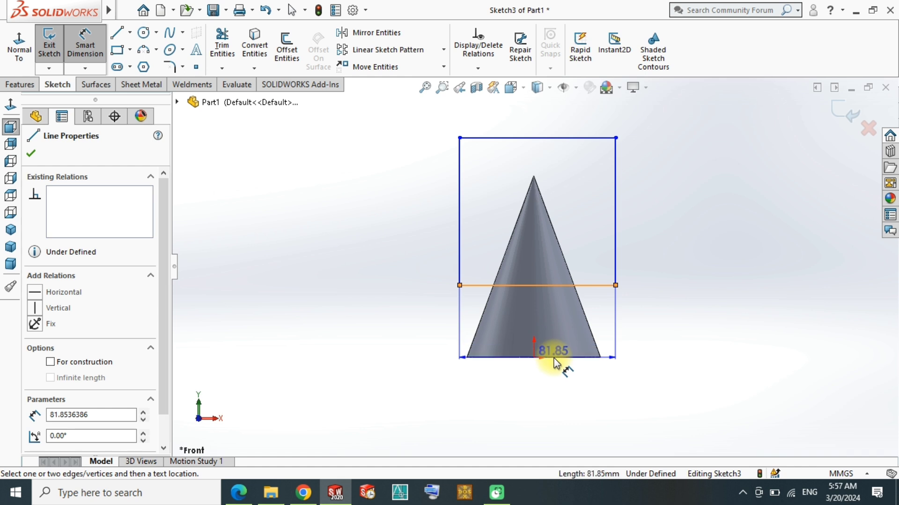
left_click(463, 285)
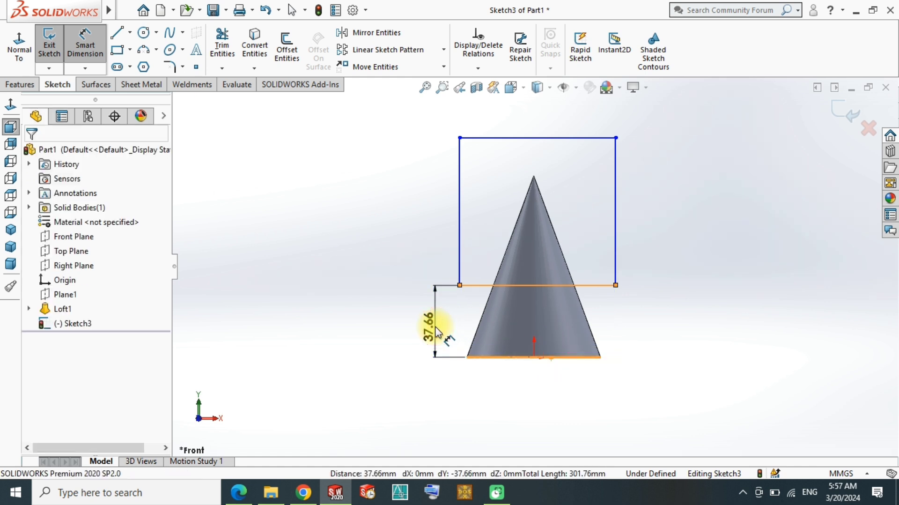
left_click(436, 331)
left_click(436, 332)
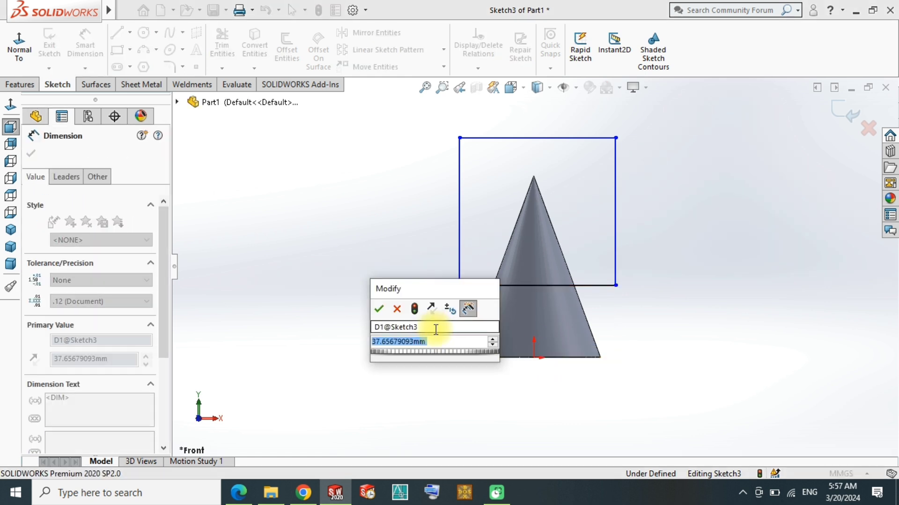
type("62")
key("Return")
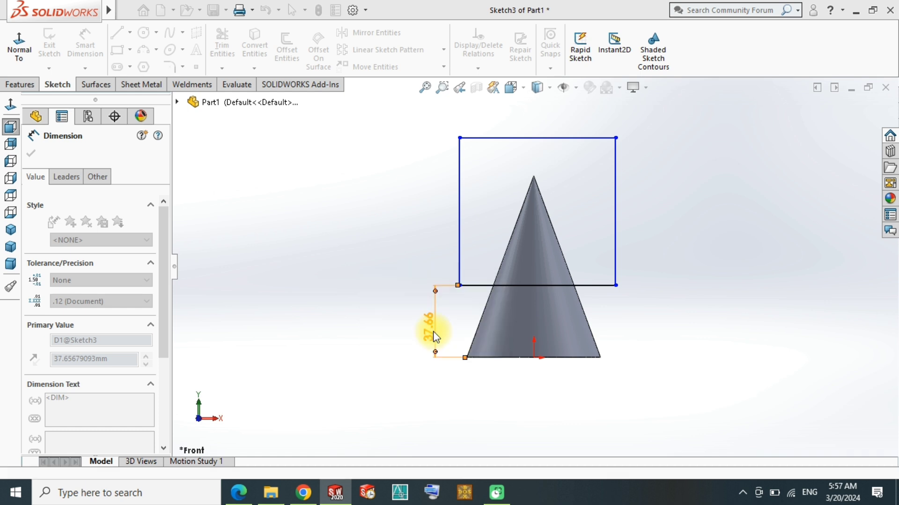
left_click(350, 285)
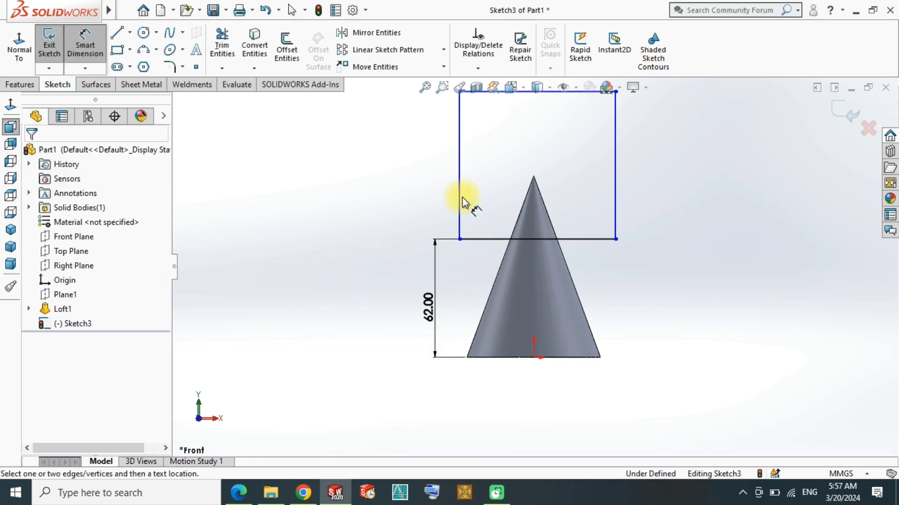
scroll(475, 204, "down", 1)
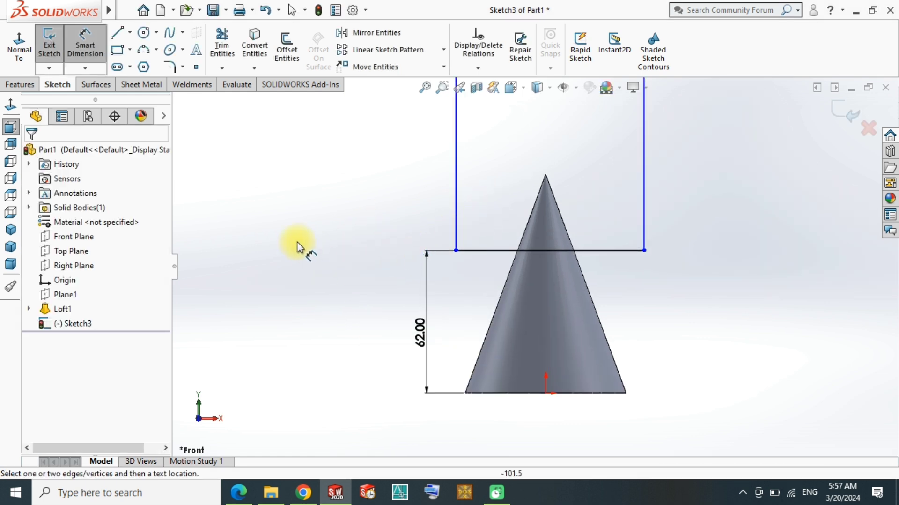
key("ctrl+e")
- Cut with Through All - Both to remove the cone's tip
left_click(96, 232)
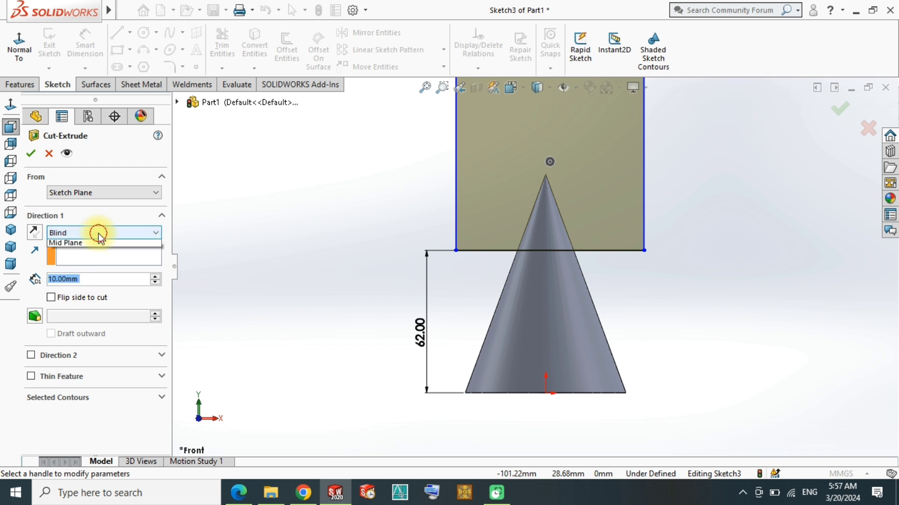
left_click(84, 262)
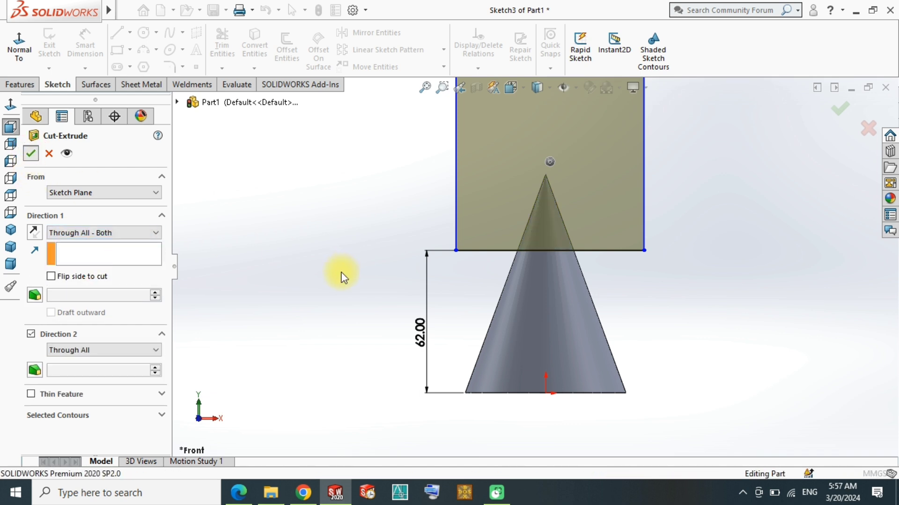
key("Return")
- Colour the whole truncated cone orange in isometric view
key("ctrl+7")
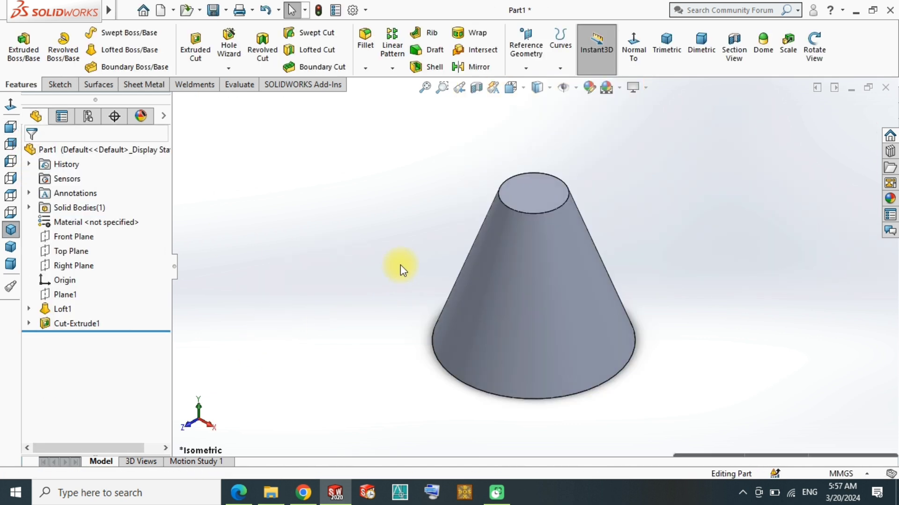
left_click(248, 257)
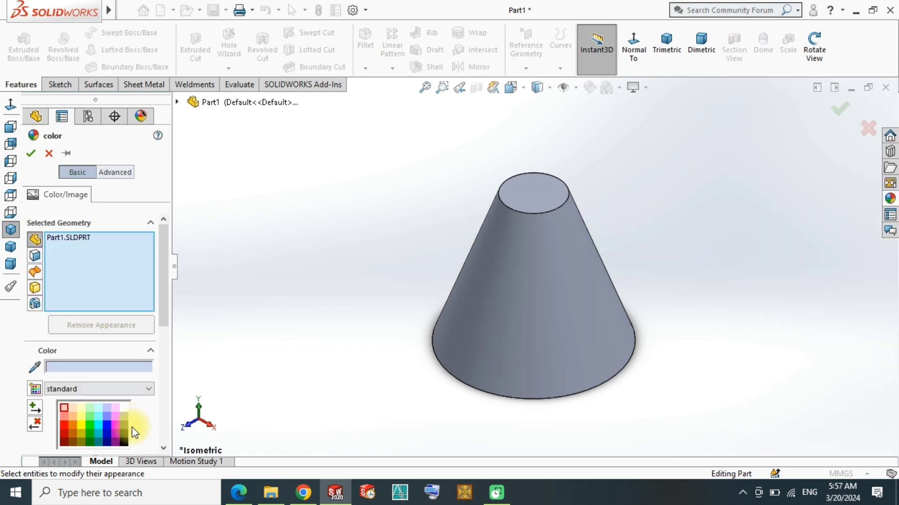
left_click(74, 427)
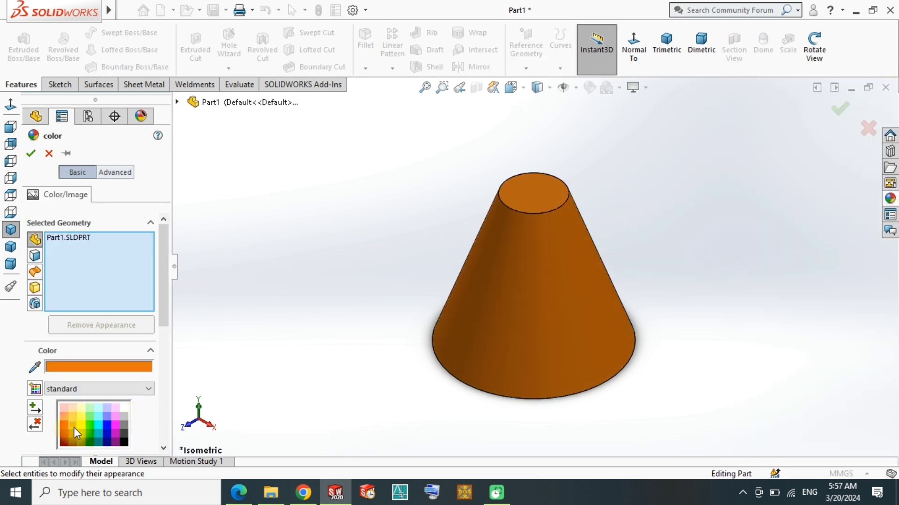
left_click(67, 154)
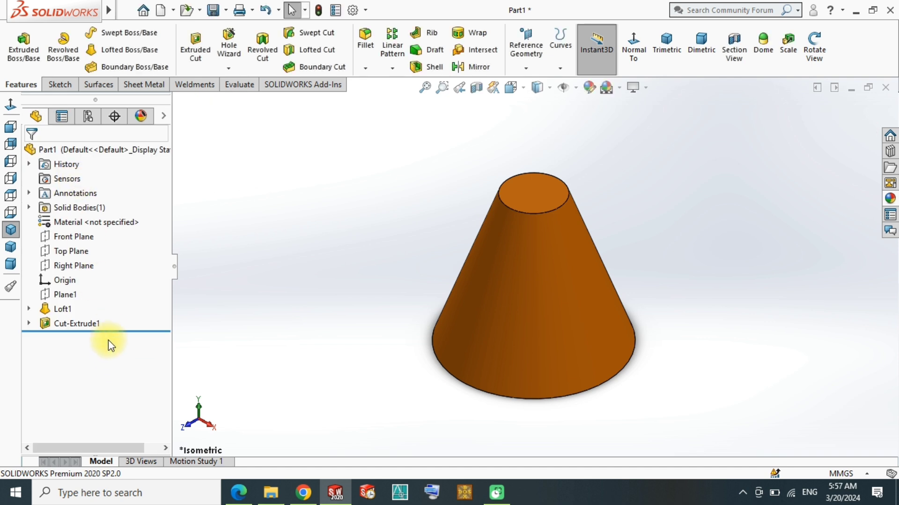
left_click(589, 87)
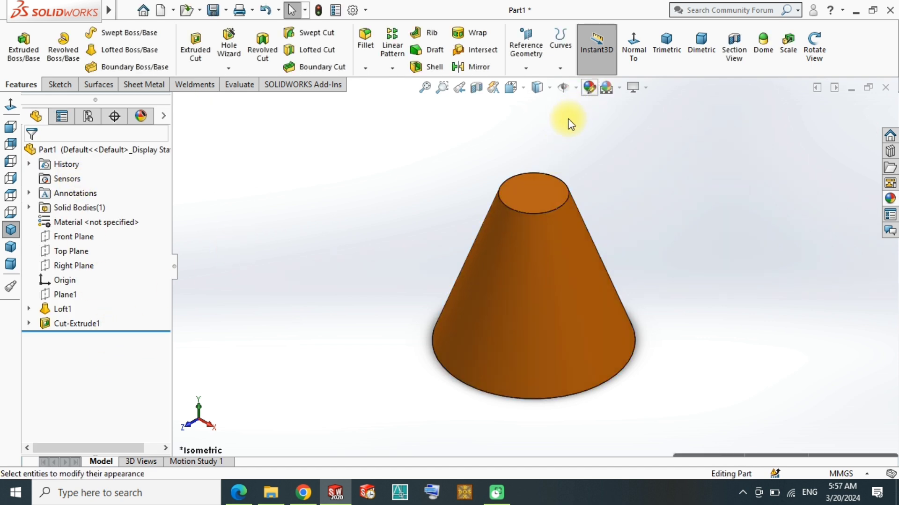
left_click(287, 261)
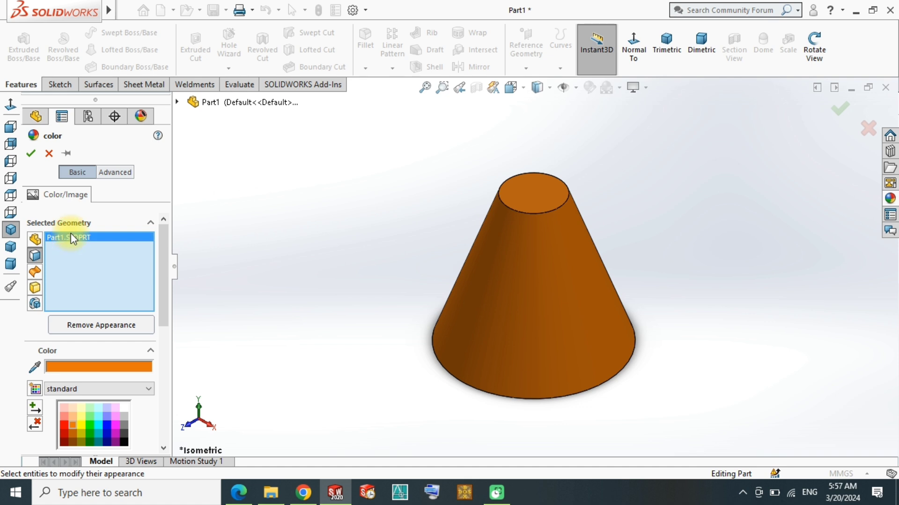
- Clear the whole-part selection and colour only the frustum's flat top face blue
key("Return")
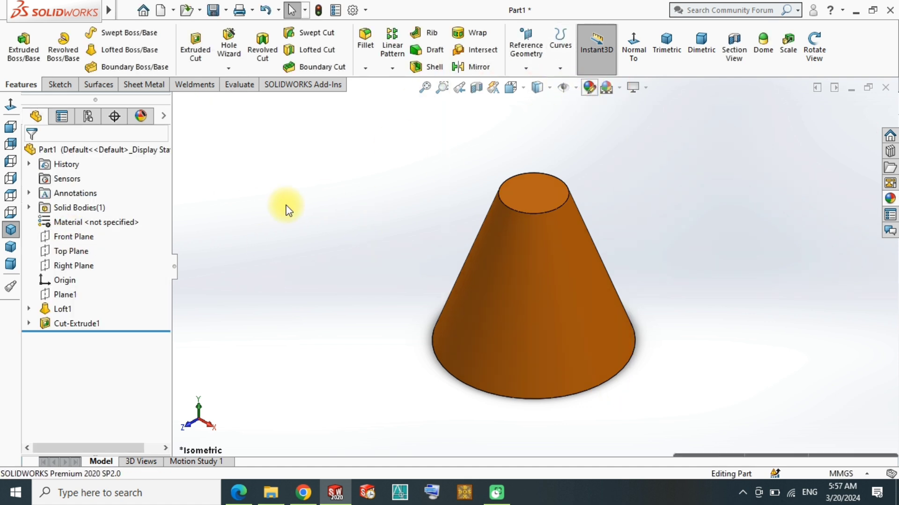
left_click(279, 207)
right_click(279, 207)
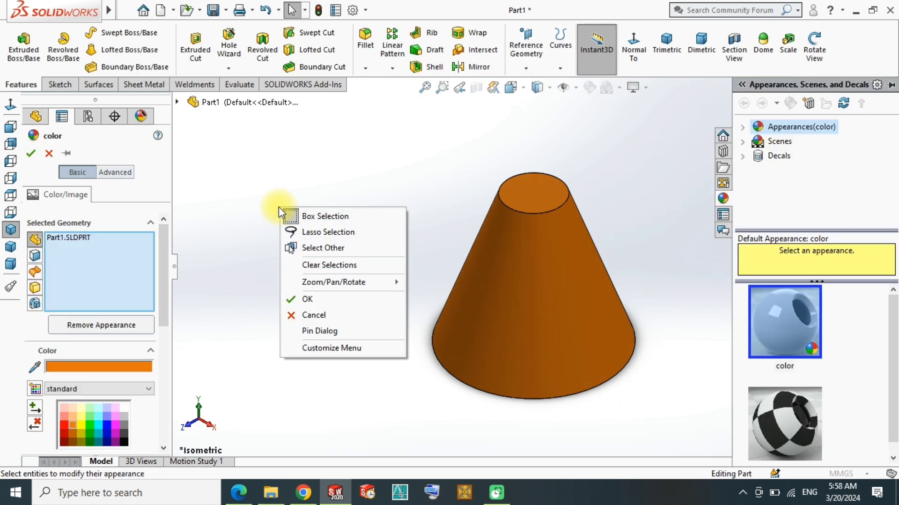
left_click(80, 238)
right_click(79, 240)
left_click(103, 247)
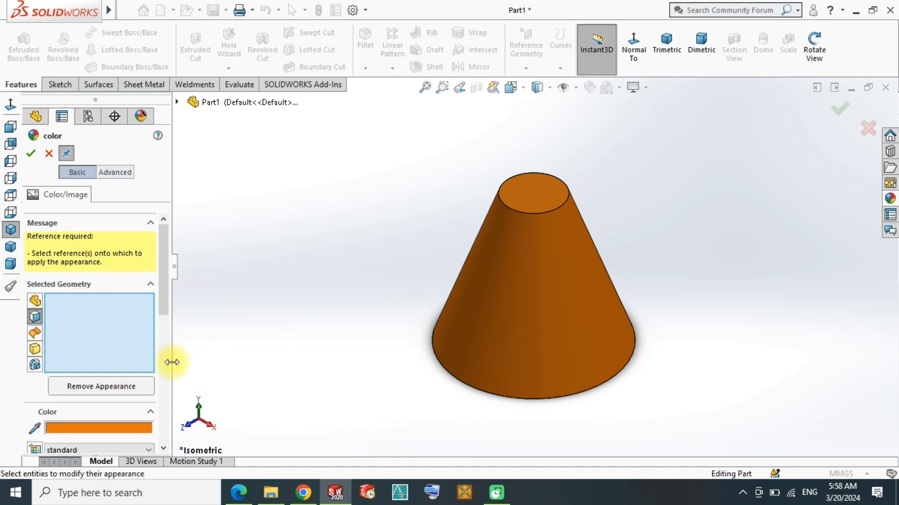
scroll(164, 373, "down", 2)
scroll(122, 372, "down", 2)
left_click(107, 359)
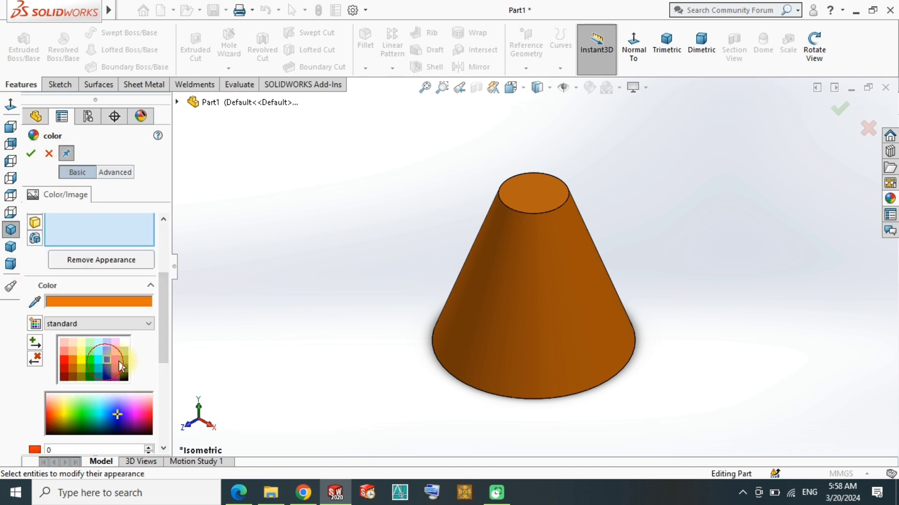
left_click(530, 200)
left_click(845, 111)
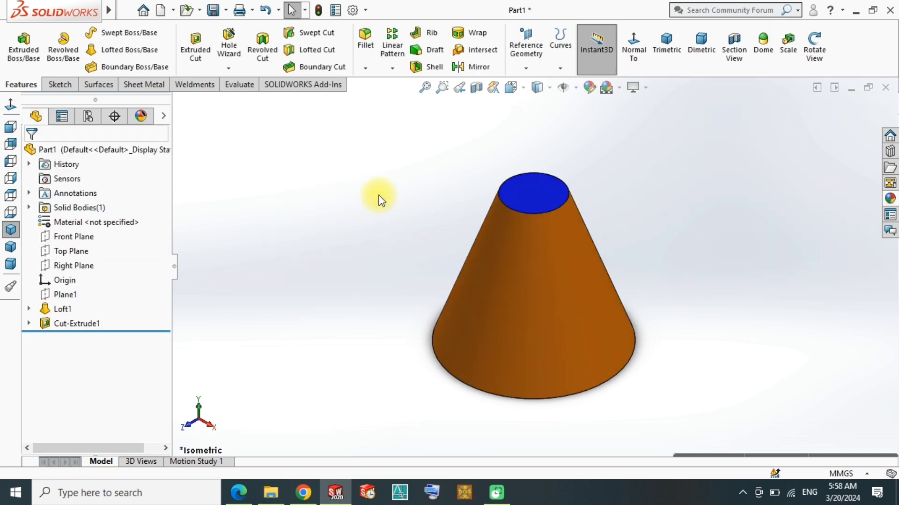
- Save the part as 100
key("ctrl+s")
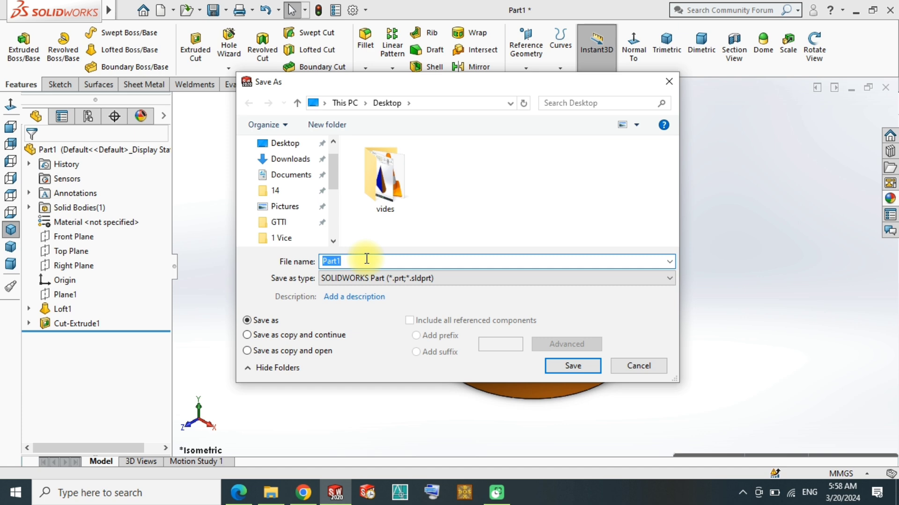
type("100")
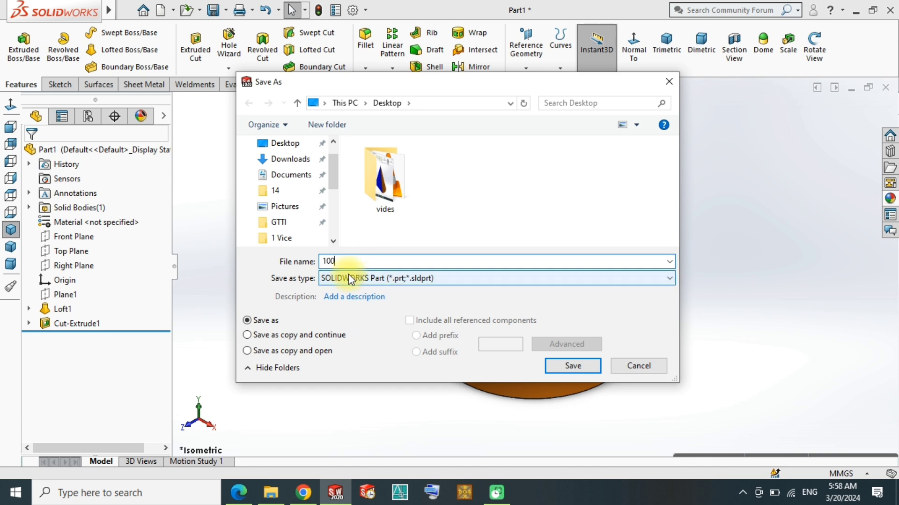
key("Return")
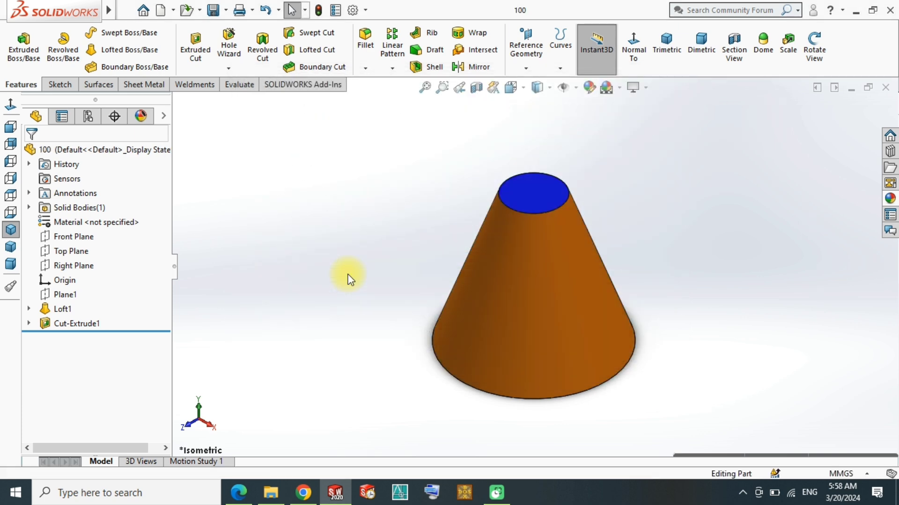
- Create a trial A0 drawing, then close it without saving
key("ctrl+n")
left_click(569, 193)
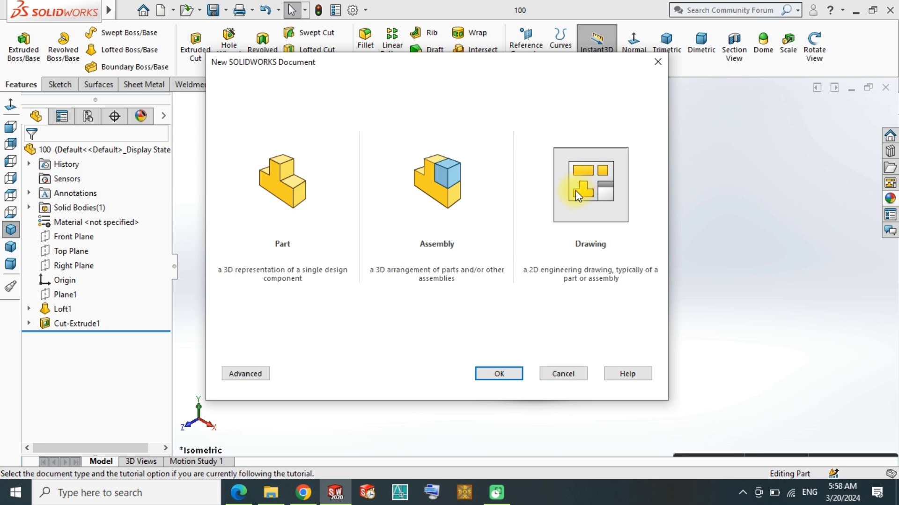
double_click(570, 193)
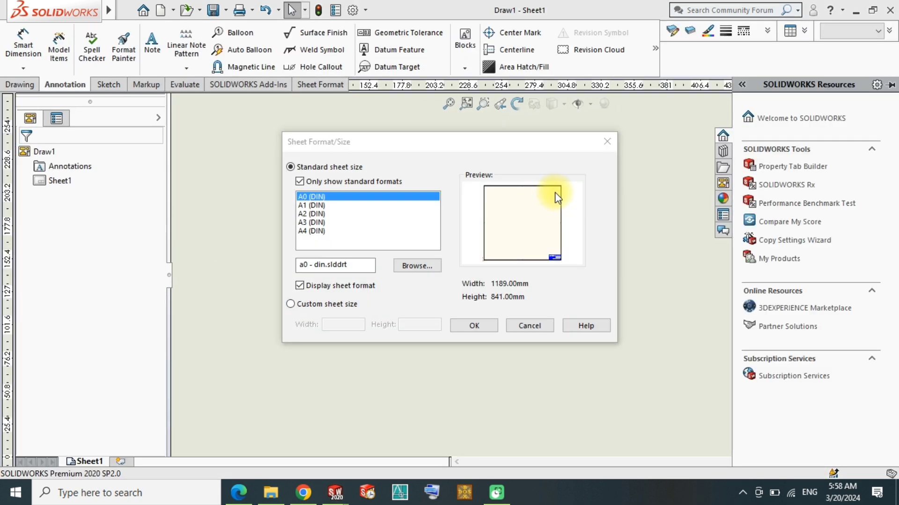
left_click(474, 326)
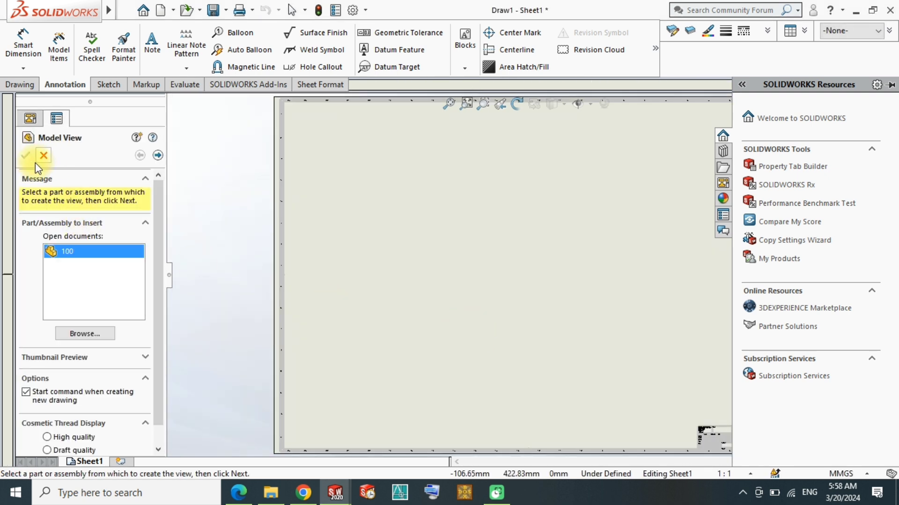
left_click(44, 155)
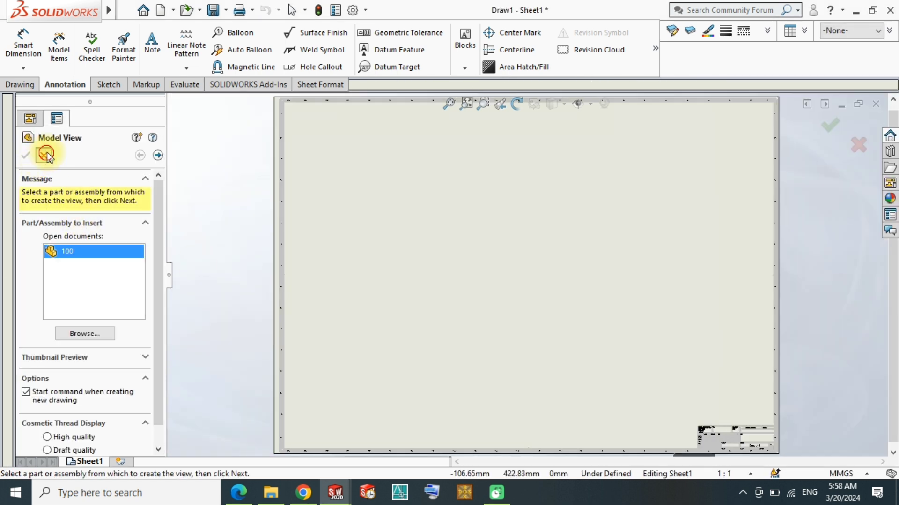
left_click(875, 103)
left_click(514, 254)
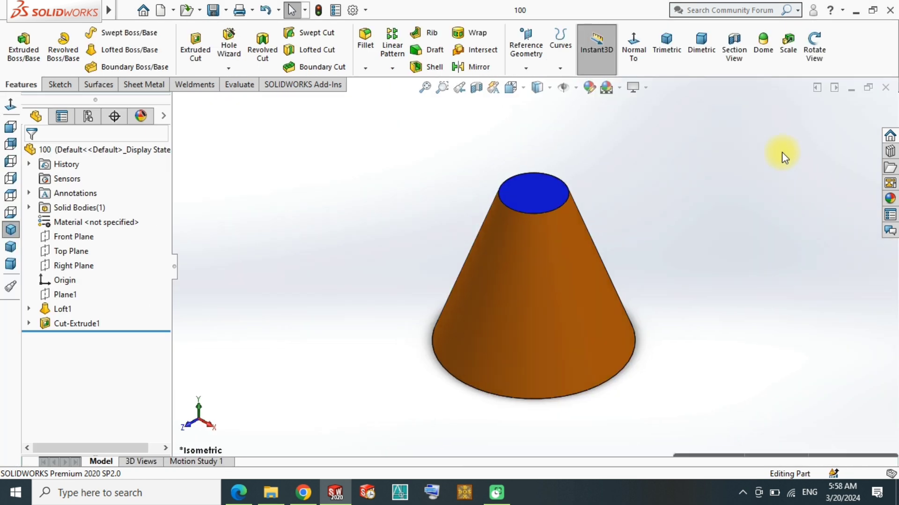
- Create a drawing on the a4 210,297 YT sheet format and show part 100's View Palette
key("ctrl+n")
key("Escape")
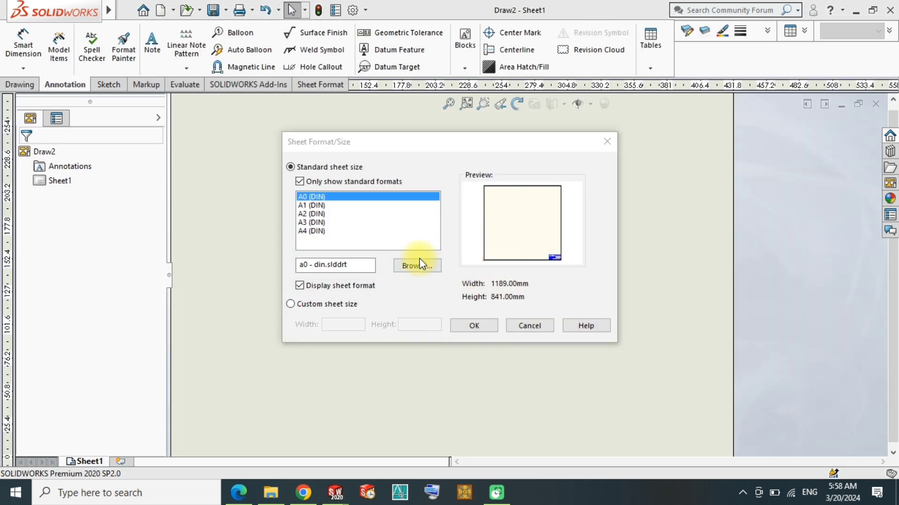
left_click(414, 266)
type("a4")
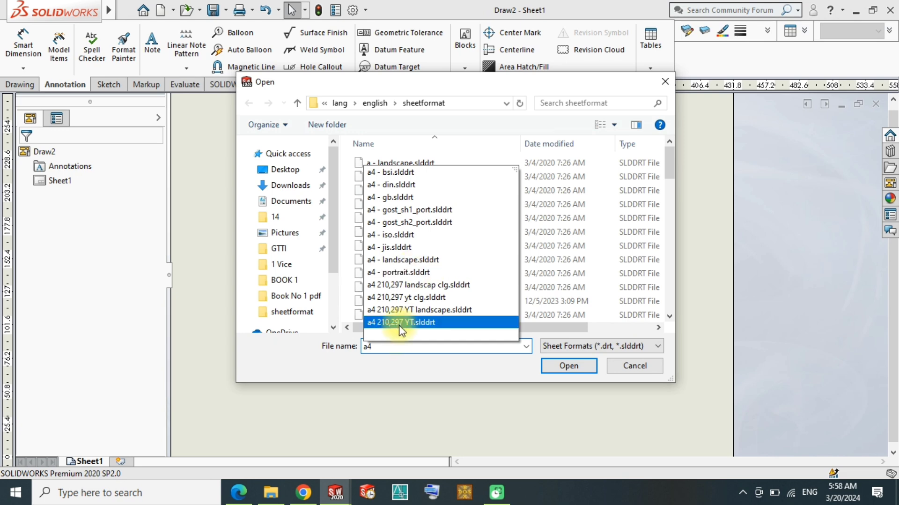
left_click(568, 364)
left_click(567, 364)
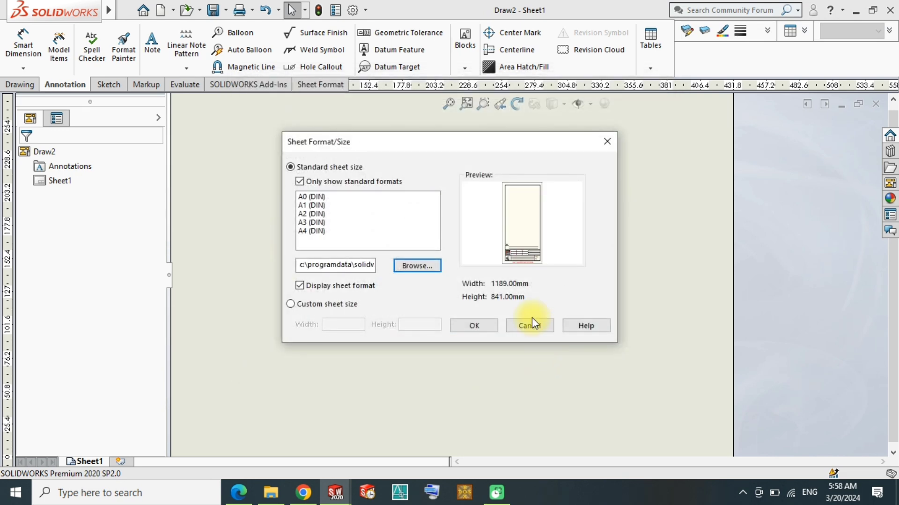
left_click(472, 326)
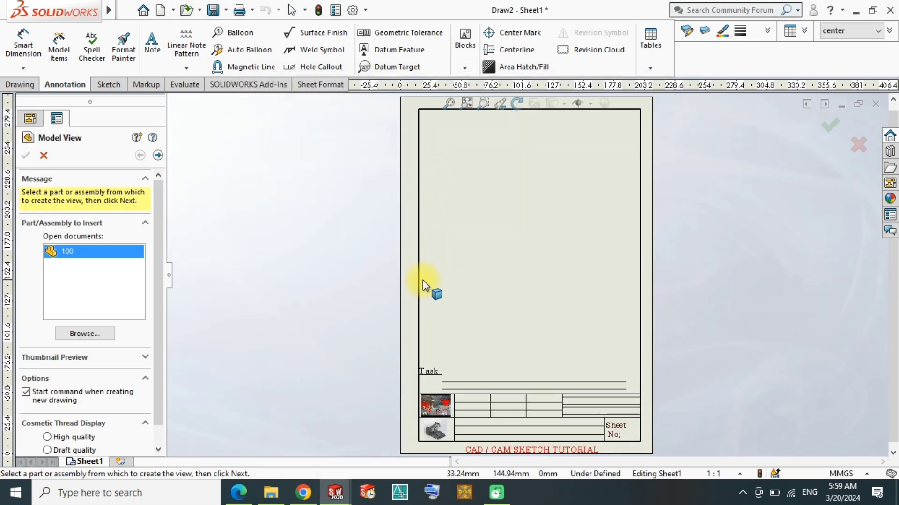
left_click(43, 155)
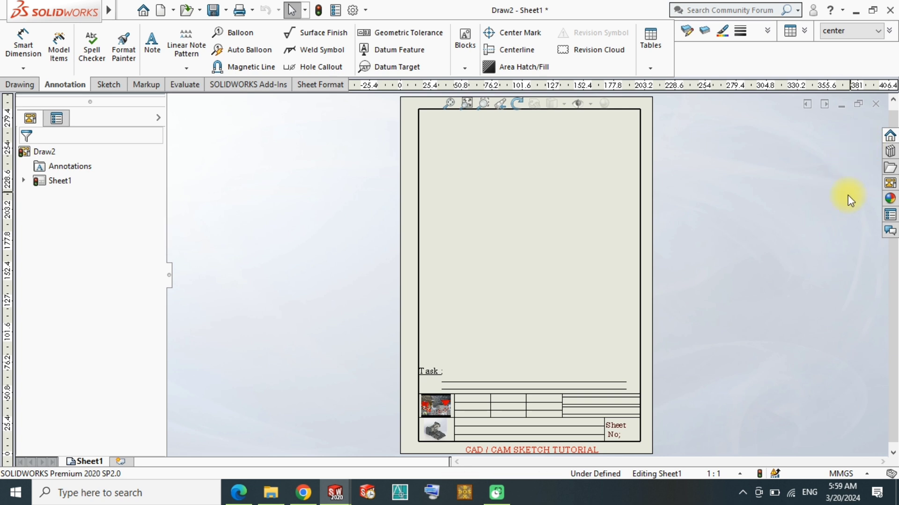
left_click(890, 182)
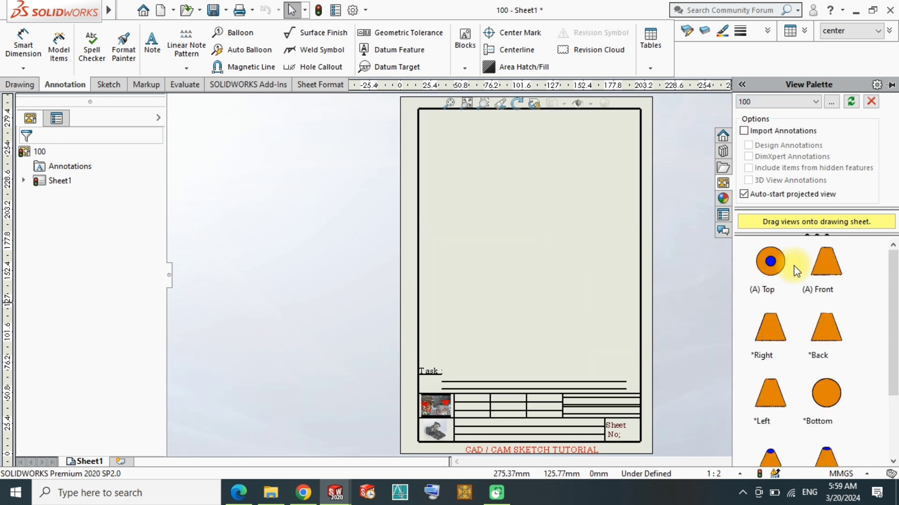
- Place the front view, a projected side view and the circular top view, then arrange them
left_click_drag(824, 260, 629, 267)
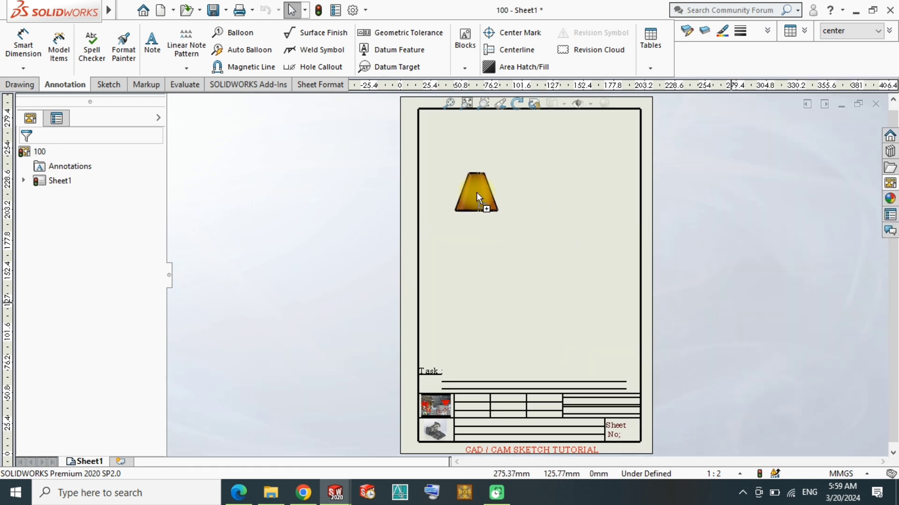
left_click_drag(477, 191, 477, 192)
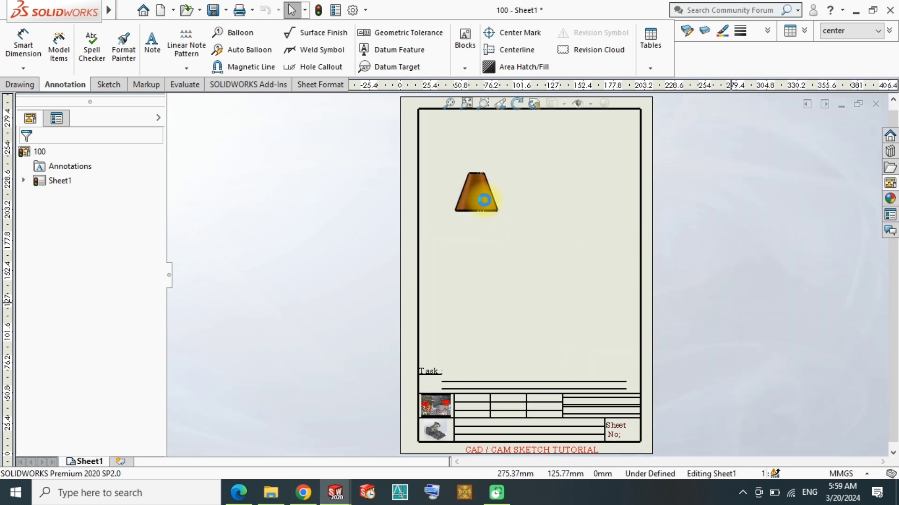
left_click(418, 197)
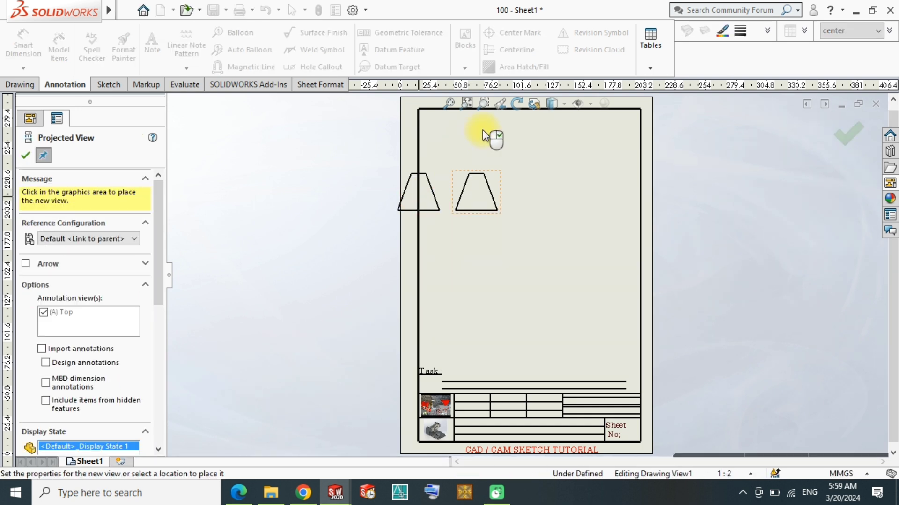
left_click(486, 135)
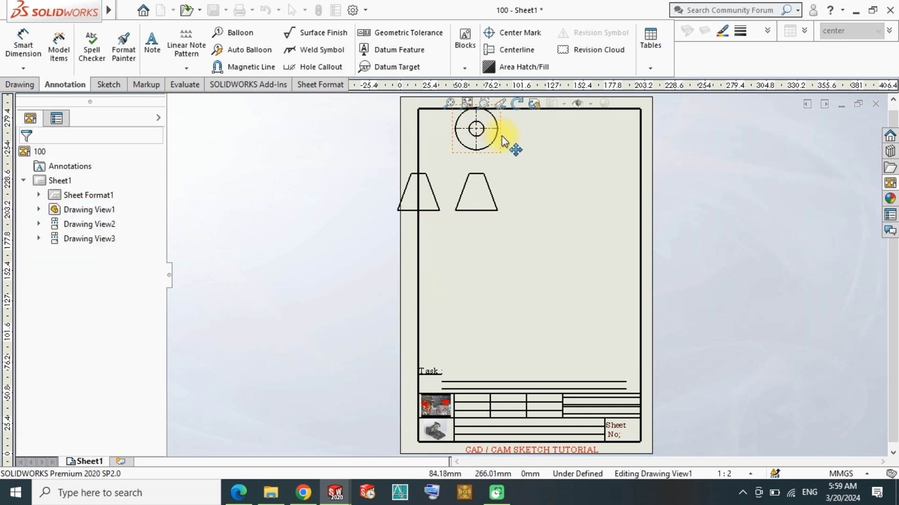
left_click_drag(502, 139, 506, 306)
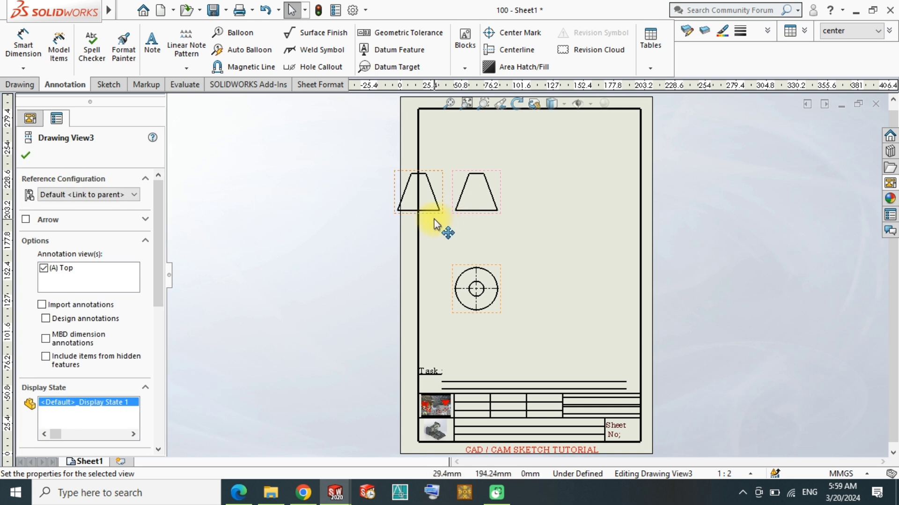
left_click_drag(437, 225, 572, 241)
left_click(518, 207)
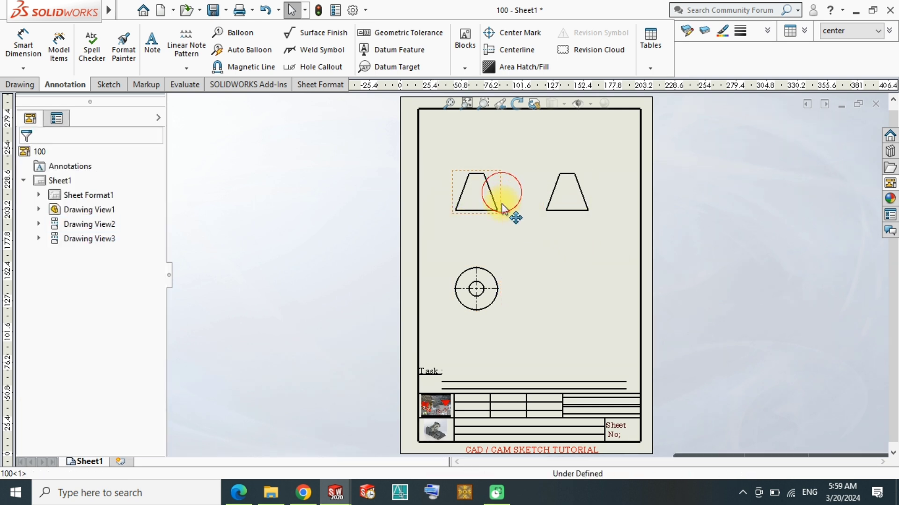
left_click_drag(502, 195, 456, 229)
scroll(156, 272, "down", 3)
scroll(150, 278, "down", 3)
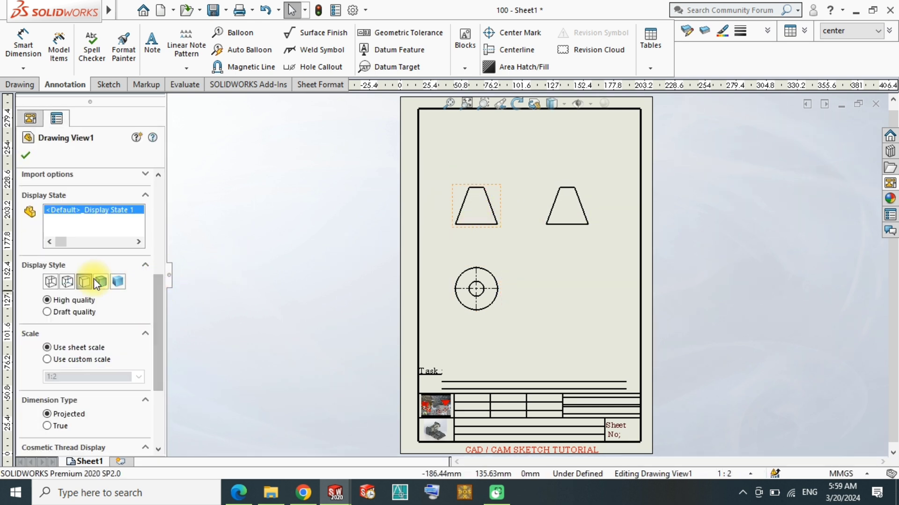
- Set the views to a custom 1:1 scale and tighten their spacing
left_click(65, 360)
left_click(74, 376)
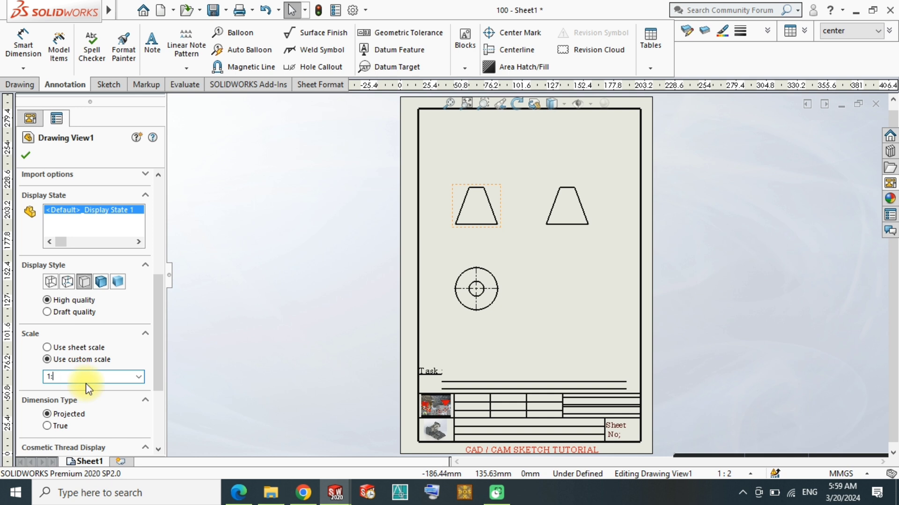
type(":1")
key("Return")
left_click(25, 155)
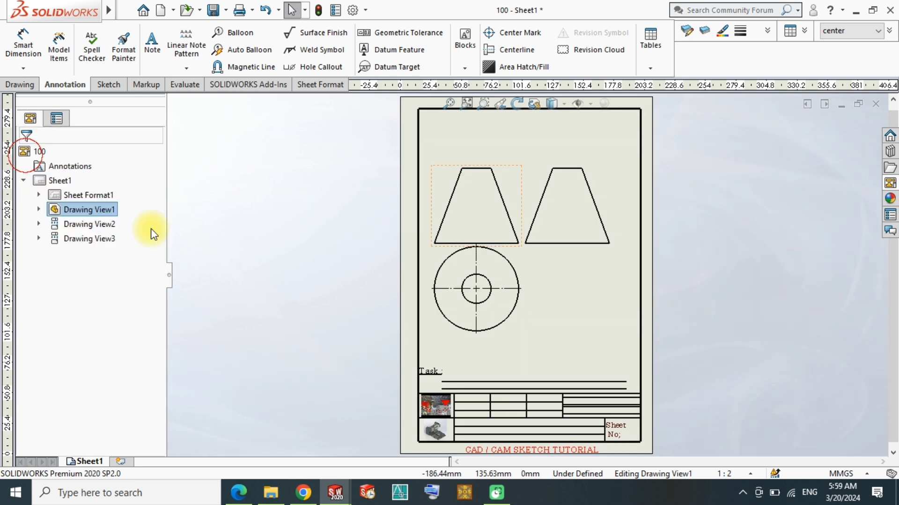
mouse_move(518, 345)
left_mouse_down()
mouse_move(522, 353)
mouse_move(509, 331)
left_mouse_up()
scroll(475, 200, "down", 3)
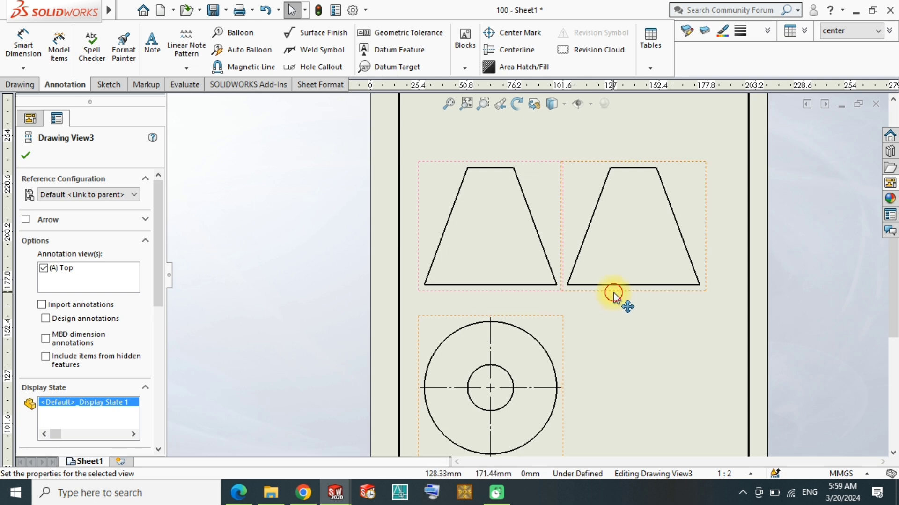
left_click_drag(657, 309, 634, 306)
left_click(321, 257)
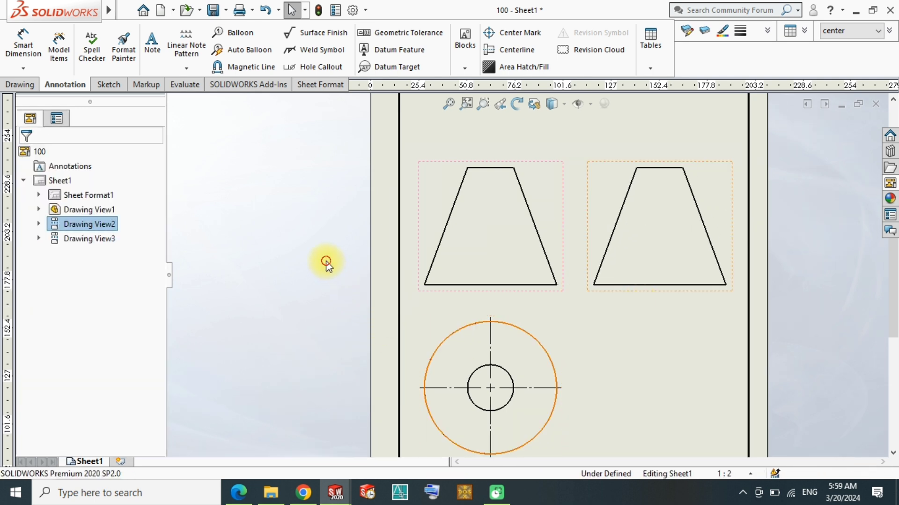
scroll(351, 220, "down", 1)
- Draw a line extending the front view's left slanted side upward past its top edge
key("l")
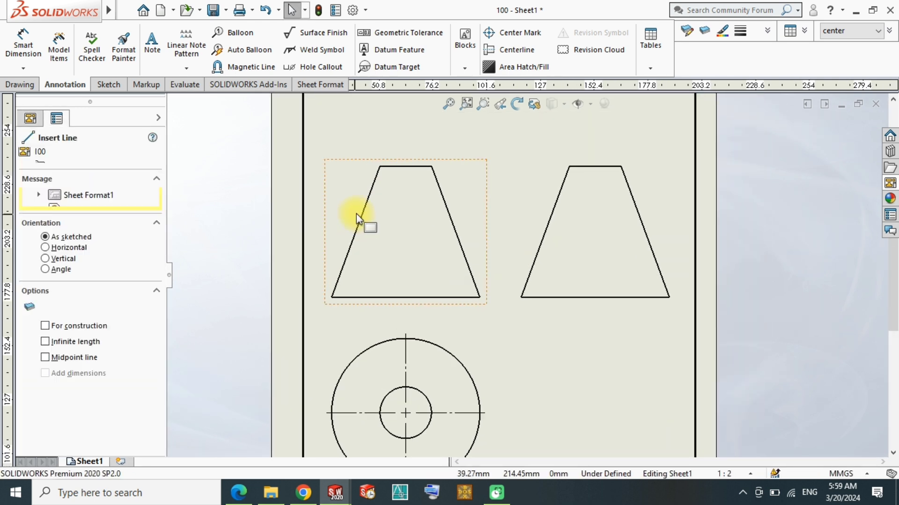
middle_click_drag(380, 214, 395, 274, "ctrl")
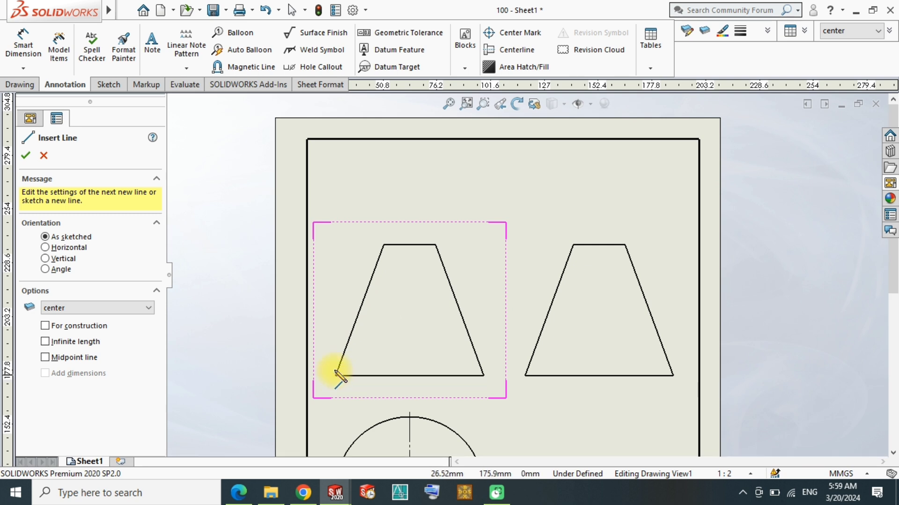
scroll(335, 372, "down", 3)
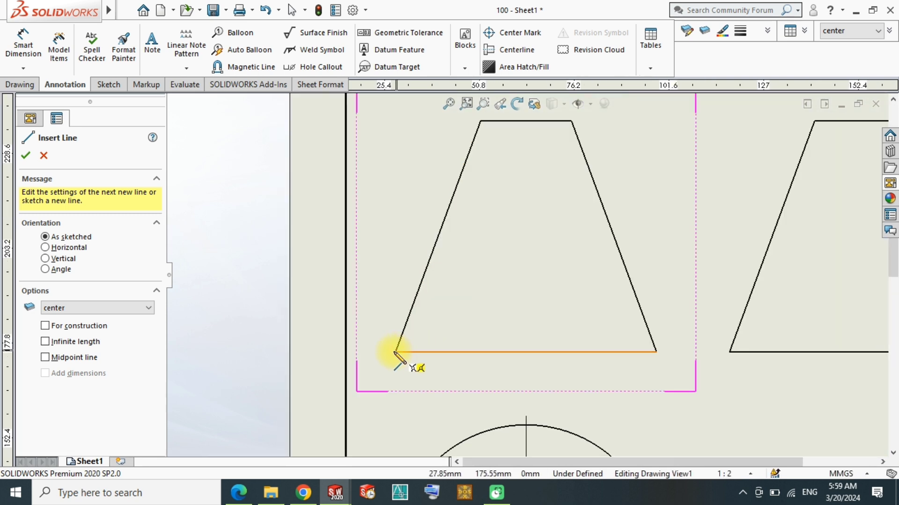
scroll(514, 211, "up", 3)
scroll(489, 220, "down", 3)
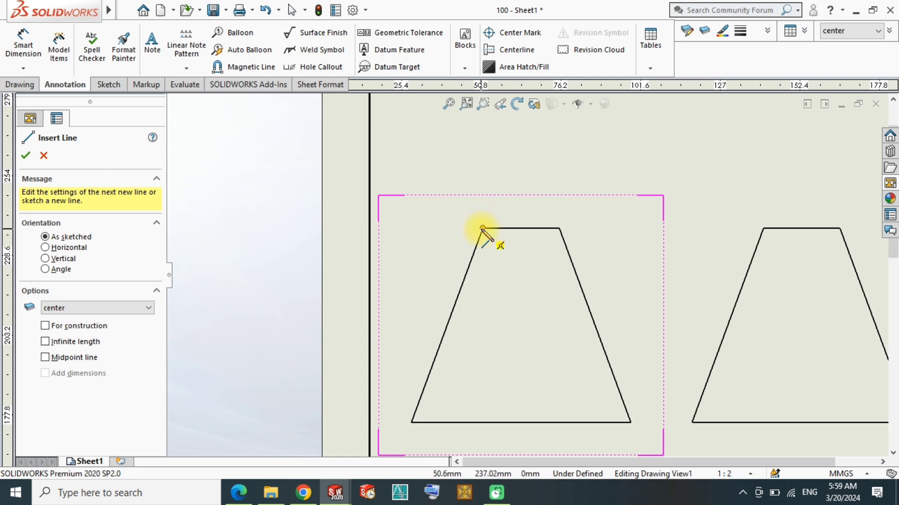
left_click(482, 228)
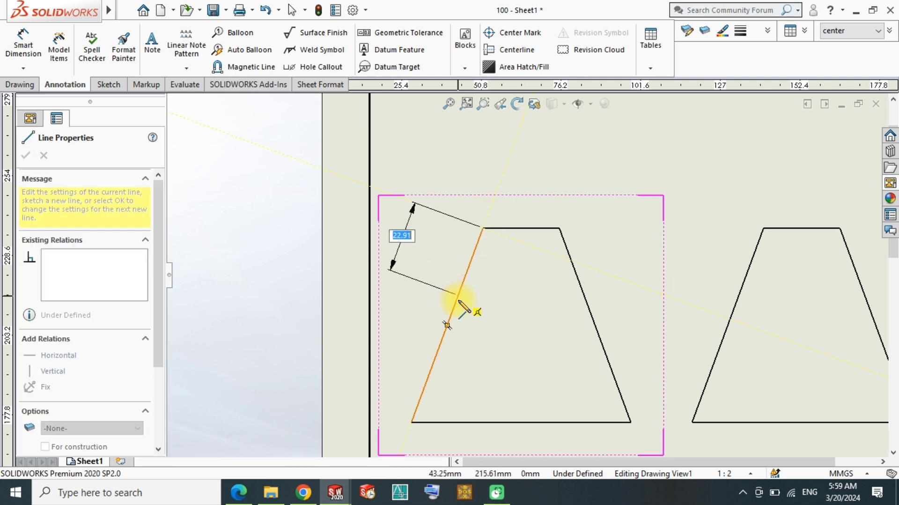
scroll(500, 163, "up", 3)
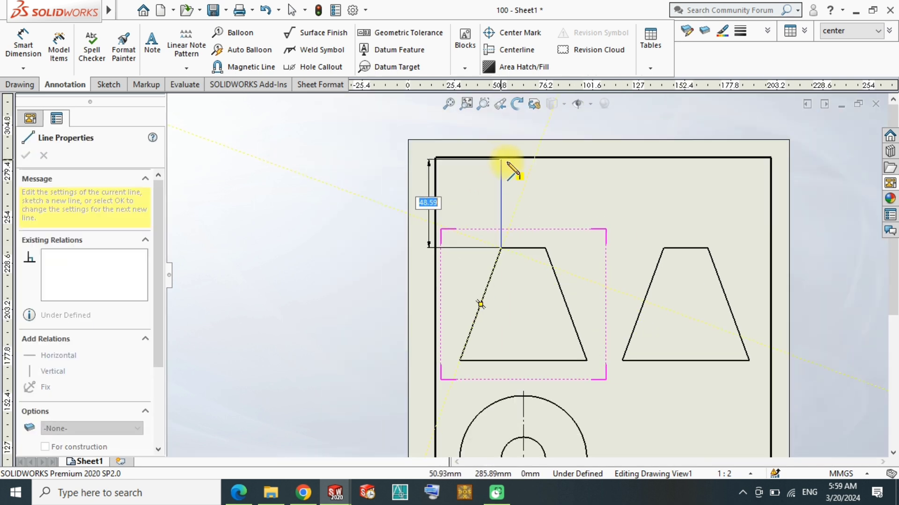
left_click(533, 162)
left_click(533, 162)
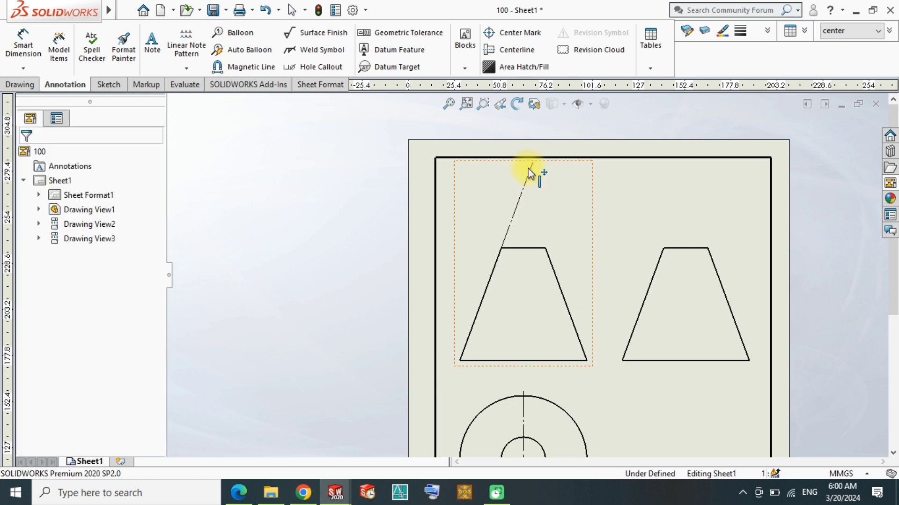
- Extend the right slanted side upward so it crosses the left line at the apex
left_click(544, 247)
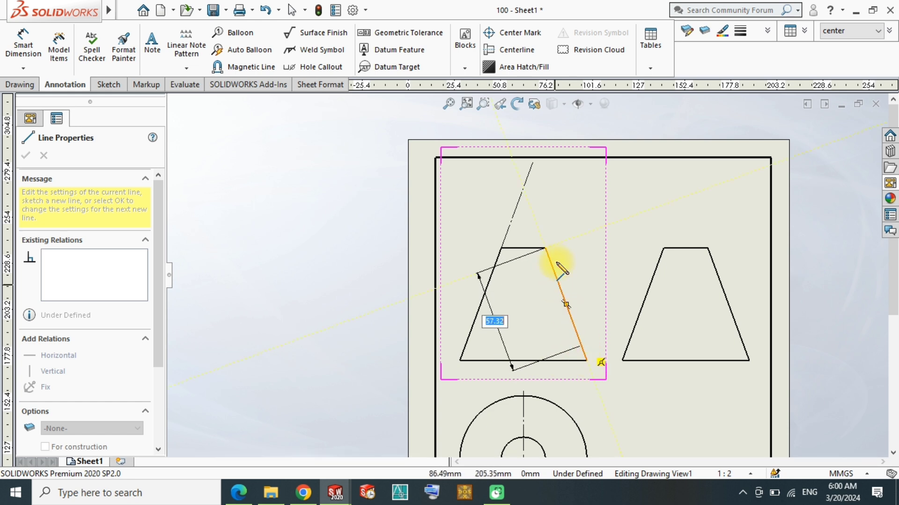
left_click(514, 163)
key("Escape")
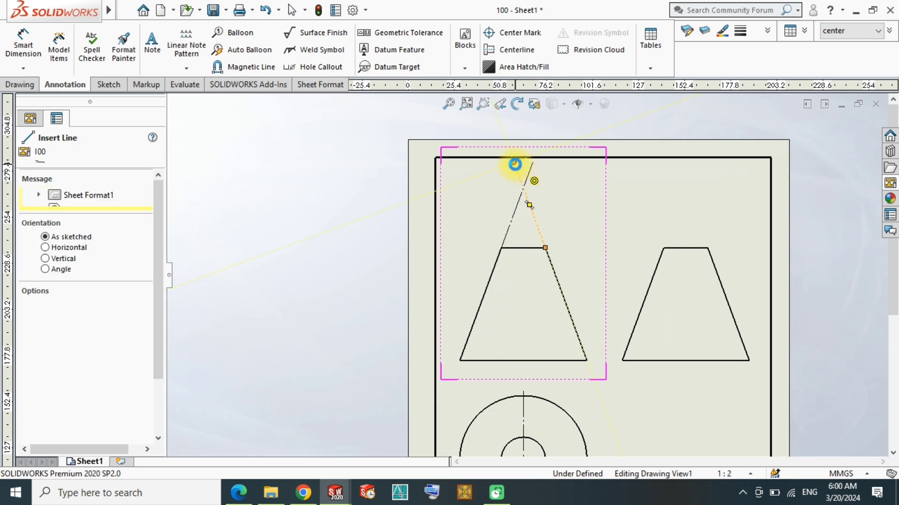
key("Escape")
right_click_drag(375, 234, 374, 234)
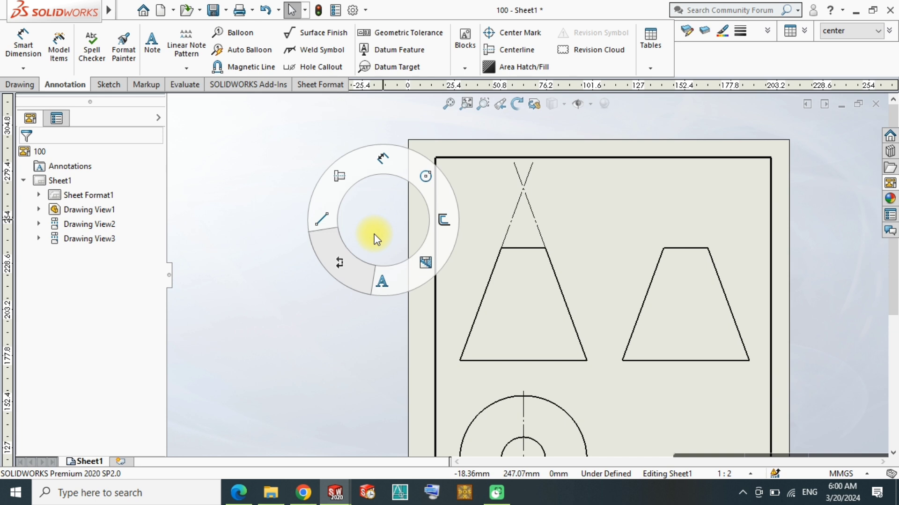
left_click(115, 89)
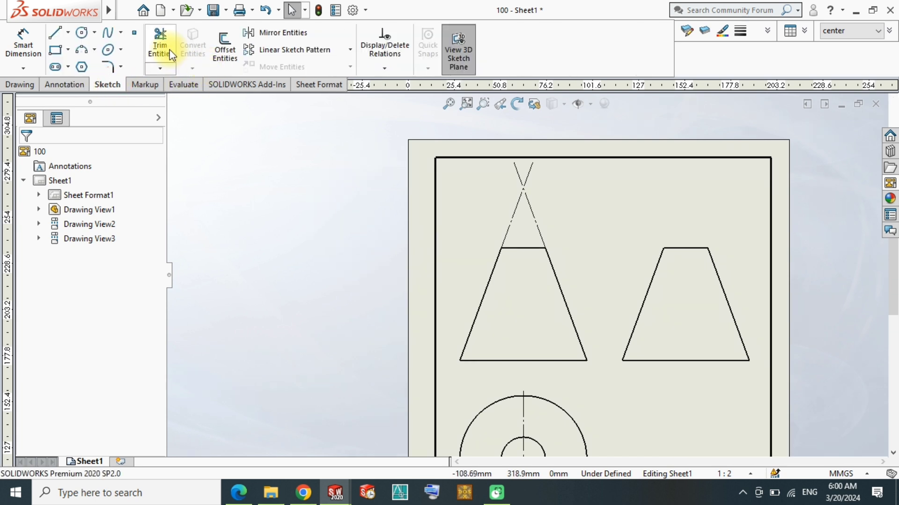
left_click(160, 44)
scroll(529, 177, "down", 3)
- Trim away the crossing line ends so the two dashed extensions meet at a sharp apex
scroll(525, 179, "down", 1)
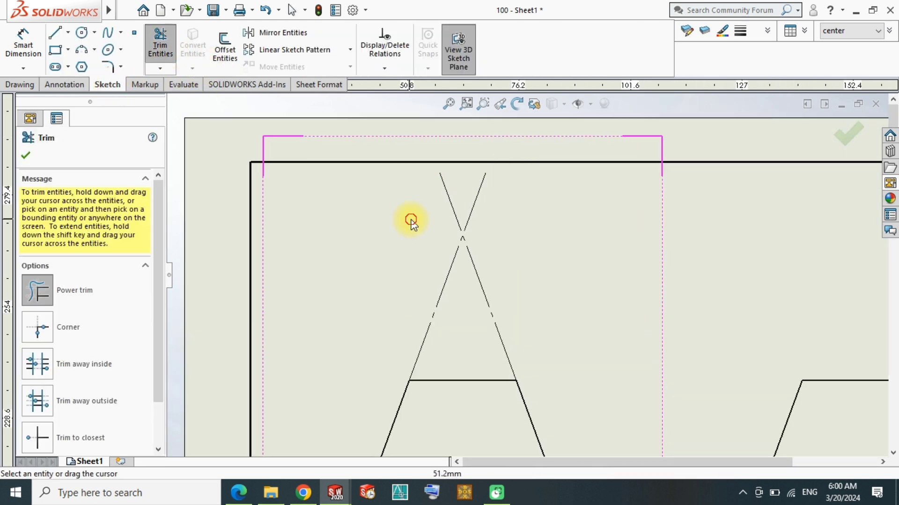
left_click_drag(412, 220, 488, 241)
scroll(487, 241, "up", 5)
key("Escape")
- Restart the Line tool and pan the view to the apex of the extensions
key("l")
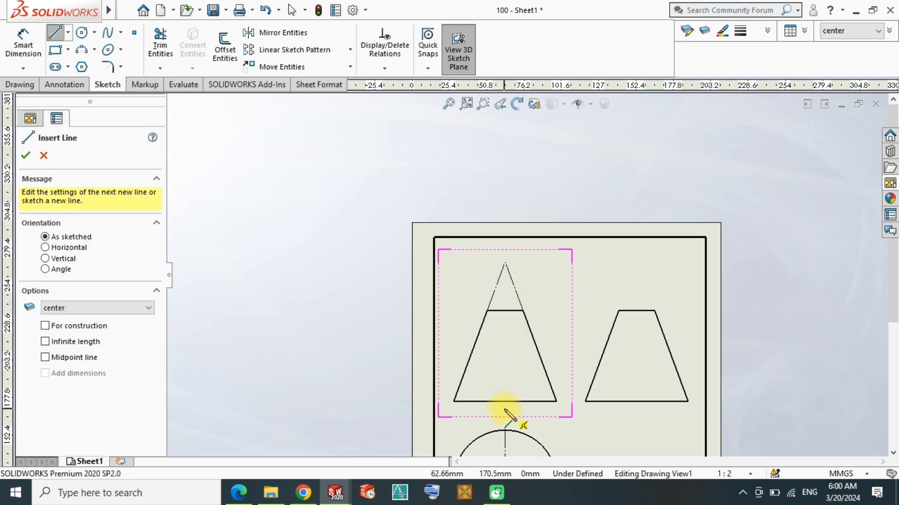
scroll(508, 410, "down", 2)
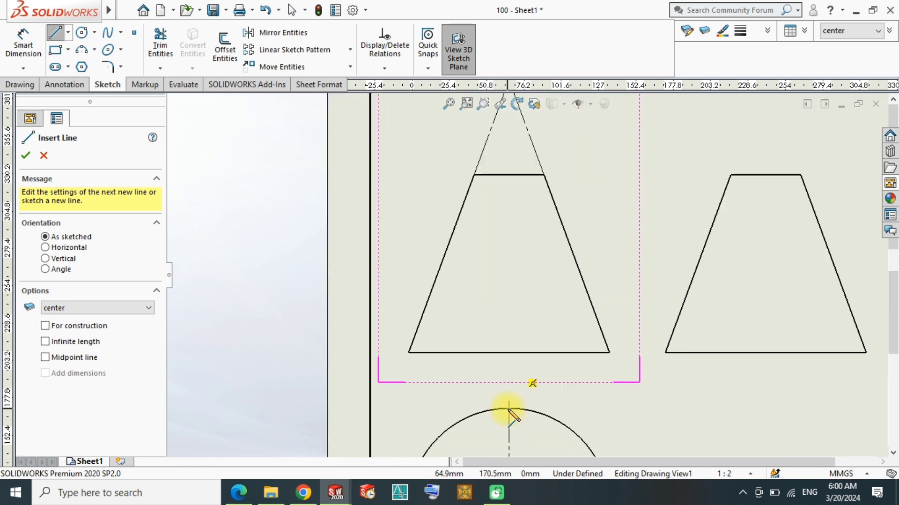
scroll(510, 412, "down", 1)
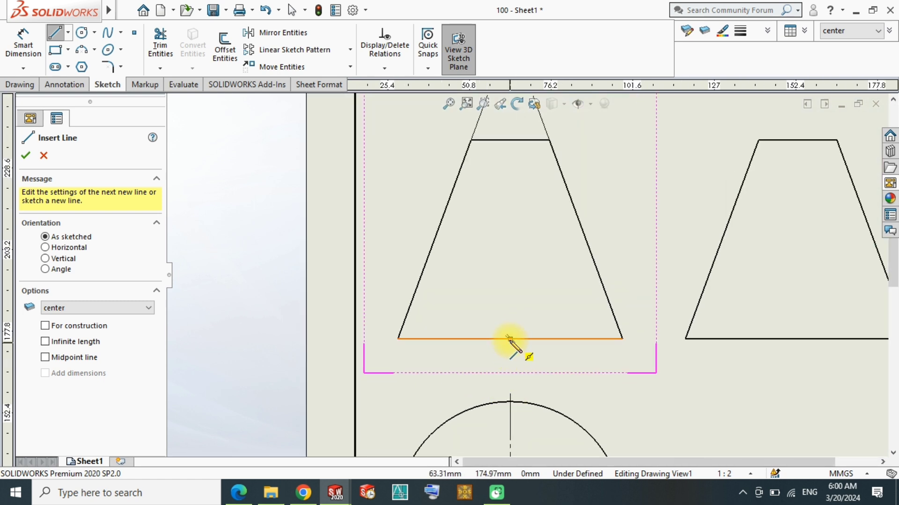
middle_click_drag(505, 335, 493, 445)
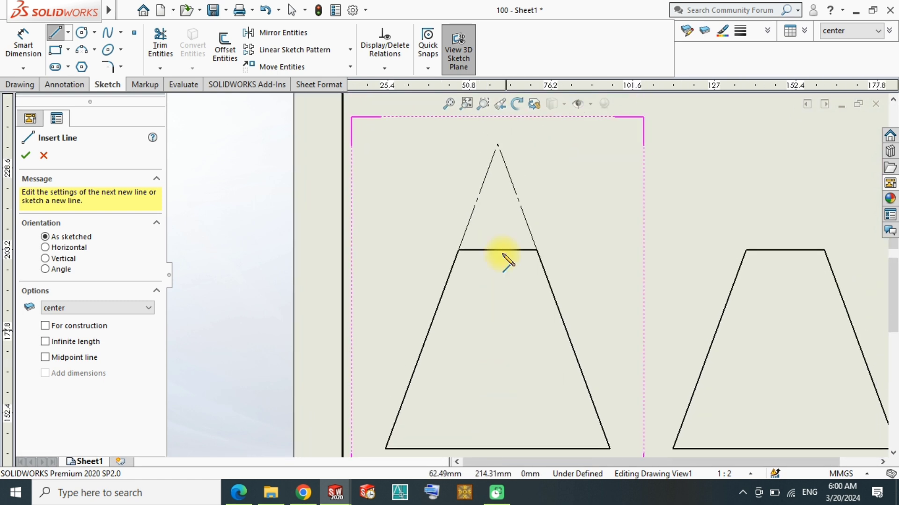
- Draw a vertical axis line from the apex to just below the front view's base
left_click(500, 149)
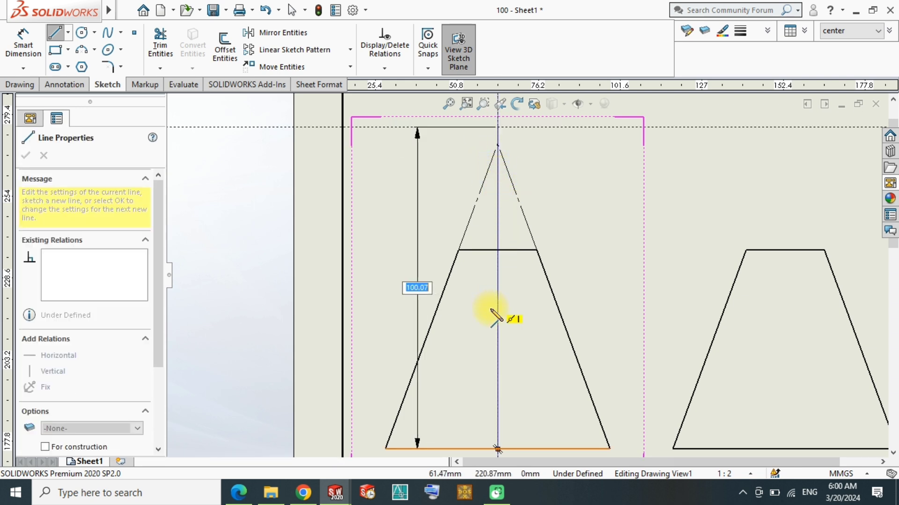
scroll(496, 412, "up", 1)
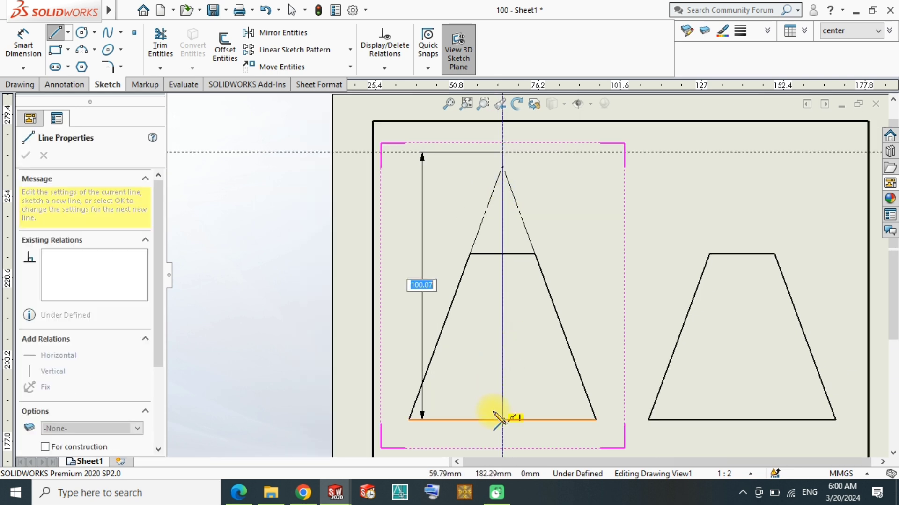
left_click(503, 432)
key("Escape")
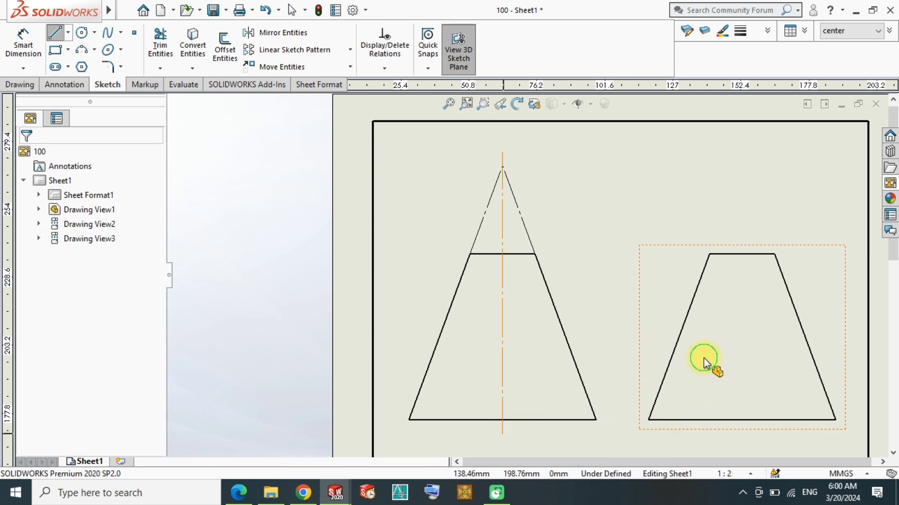
- Add a centerline between the side view's slanted edges and stretch its top above the trapezoid
middle_click_drag(704, 358, 501, 267)
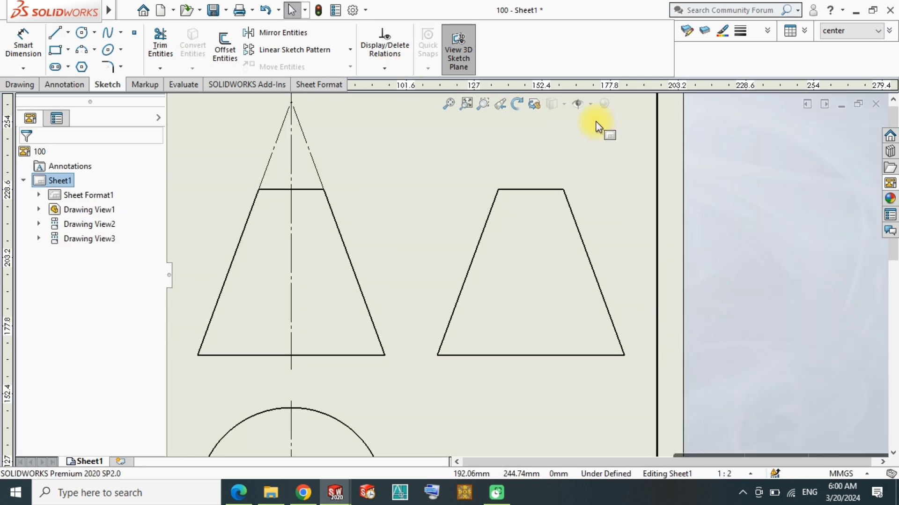
key("c")
left_click(480, 248)
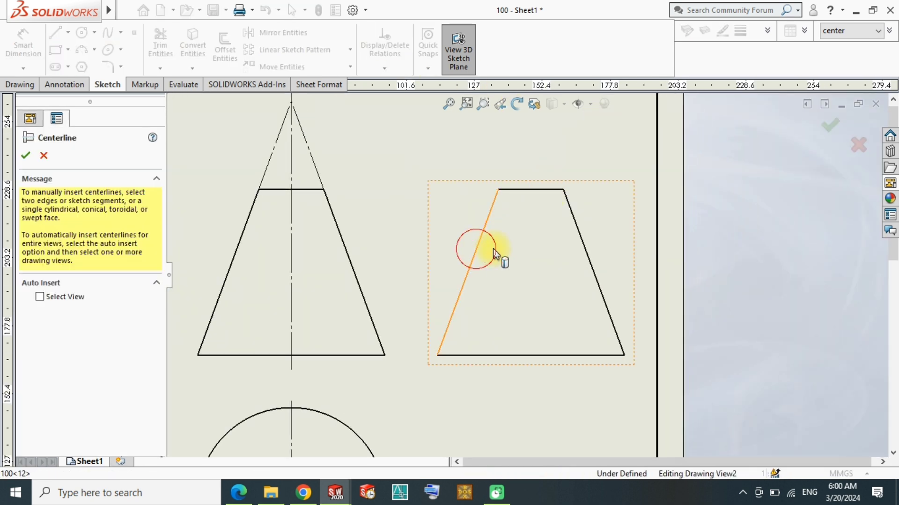
left_click(583, 244)
key("Escape")
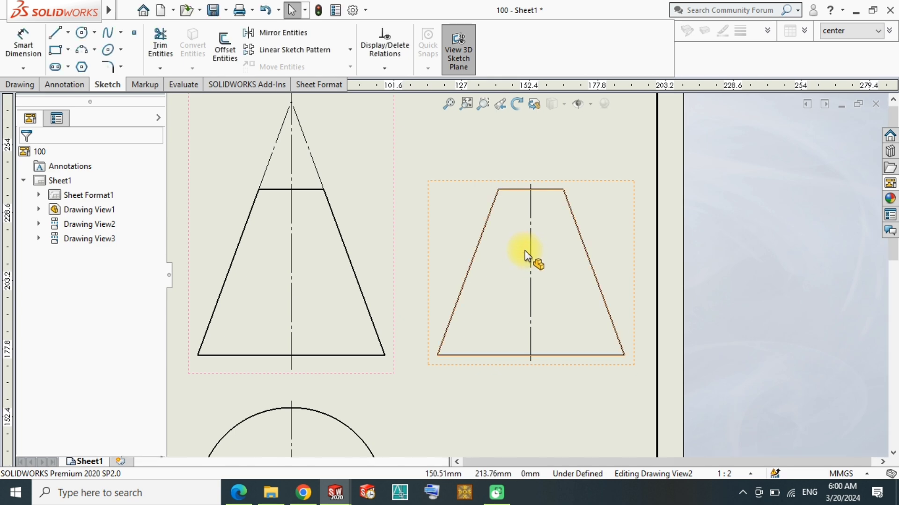
left_click(532, 248)
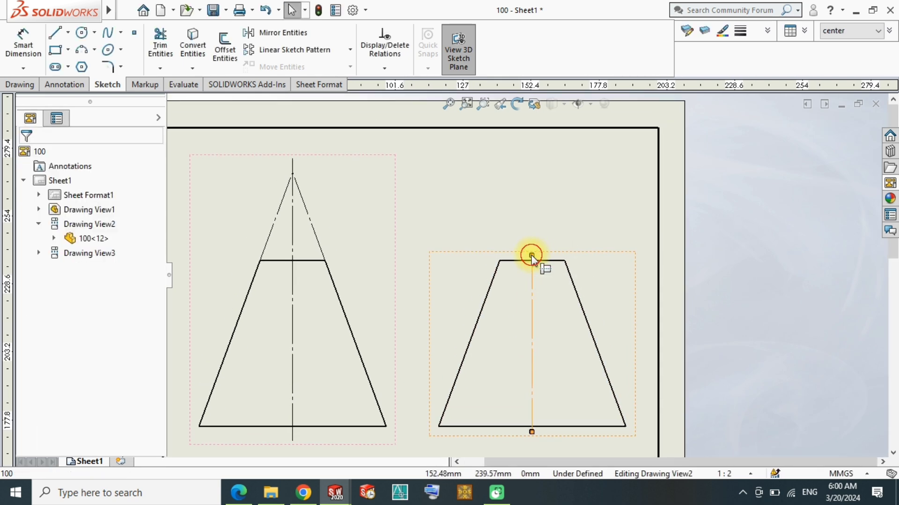
left_click_drag(531, 258, 532, 175)
key("f")
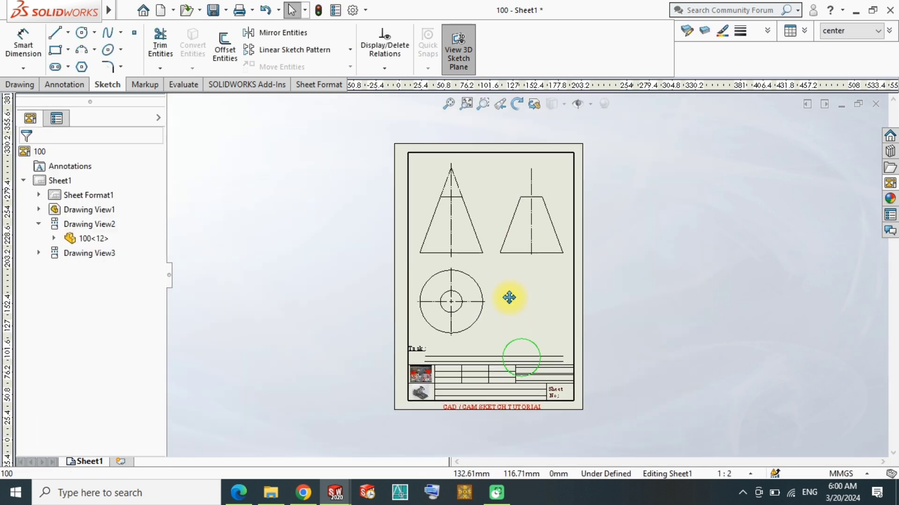
scroll(498, 310, "down", 2)
- Place a note reading 100 beside 'Sheet No;' in the title block
key("f")
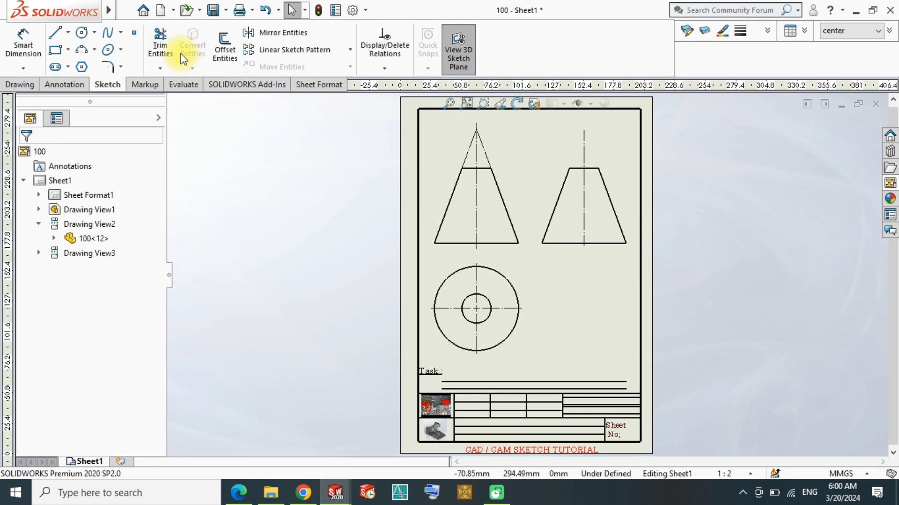
left_click(65, 84)
left_click(153, 45)
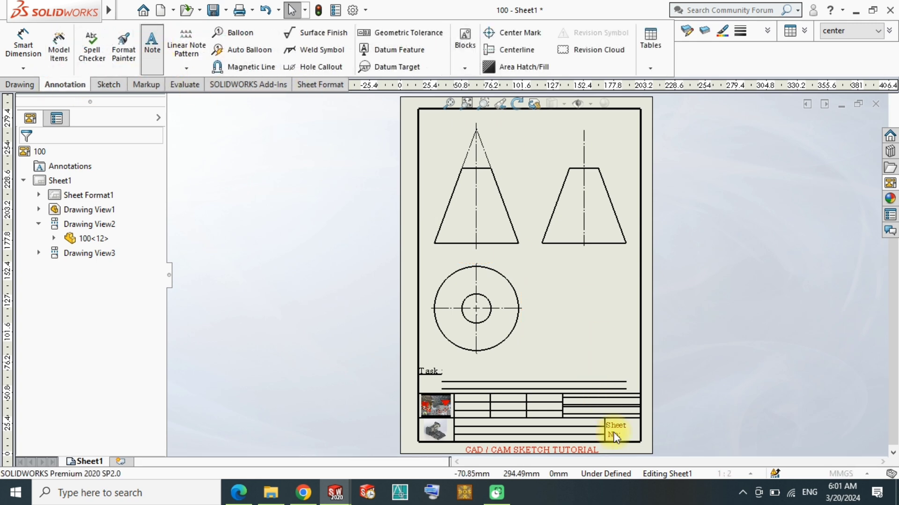
scroll(618, 433, "down", 4)
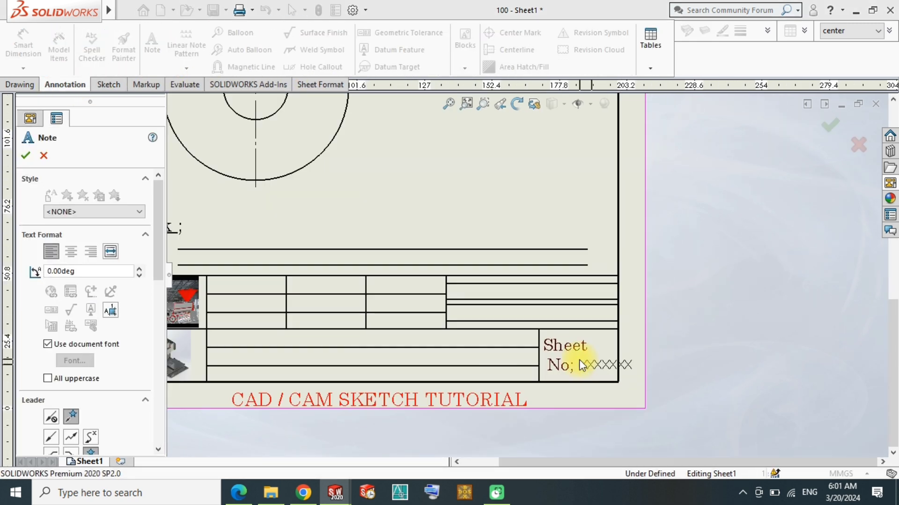
left_click(578, 364)
type("100")
key("ctrl+a")
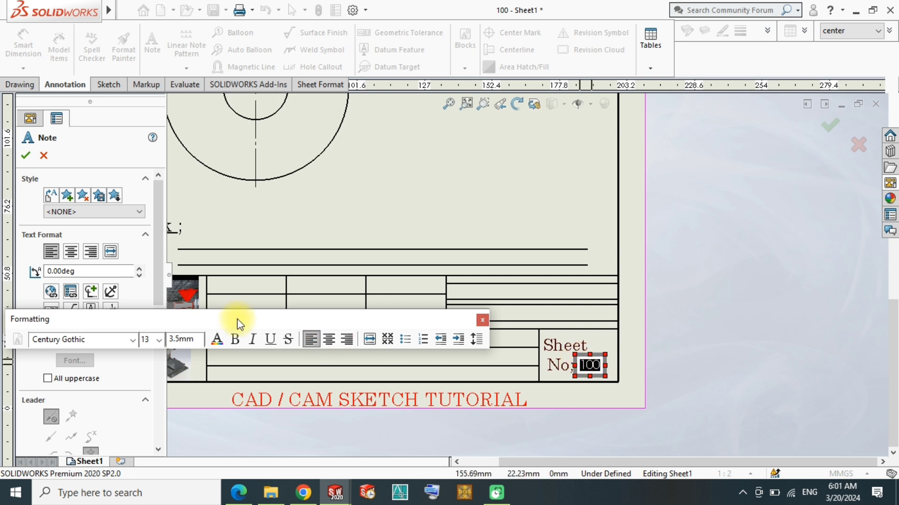
- Set the sheet number text to size 20 and place a copy in the title cell
scroll(81, 337, "down", 1)
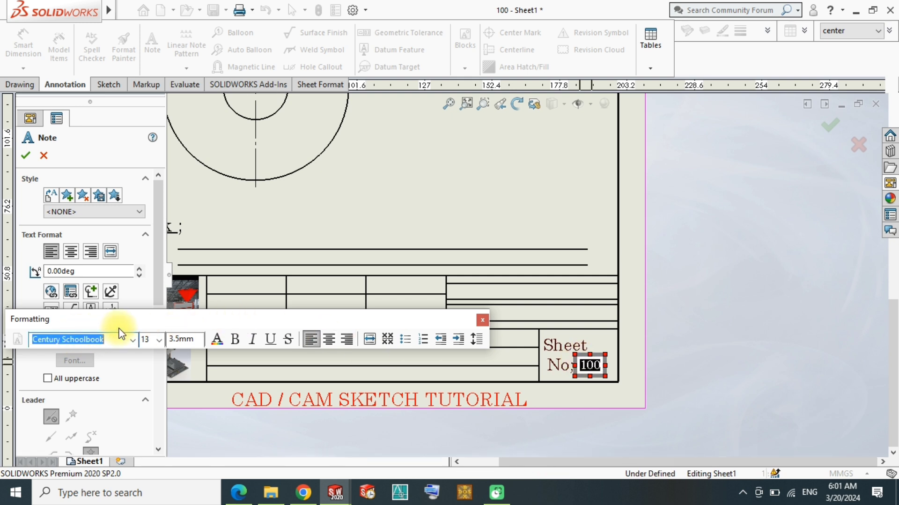
left_click(159, 339)
left_click(154, 257)
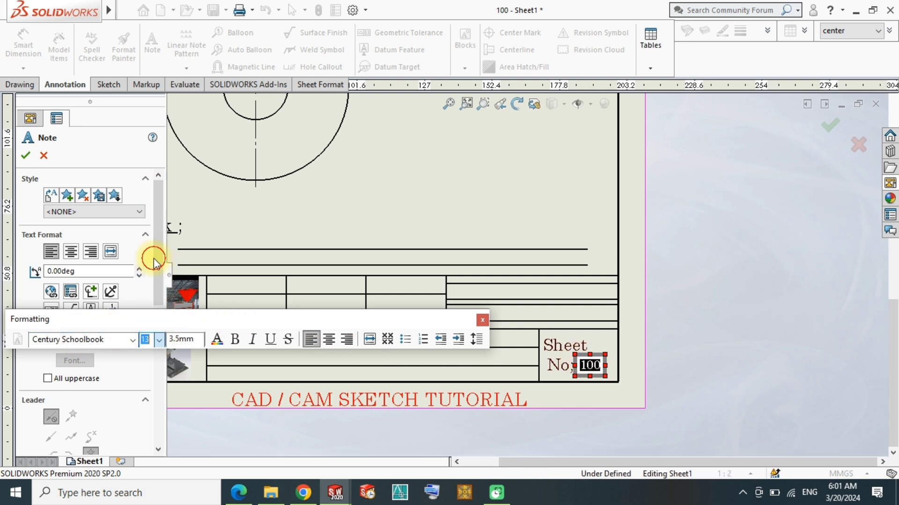
left_click(503, 180)
left_click_drag(275, 311, 253, 349)
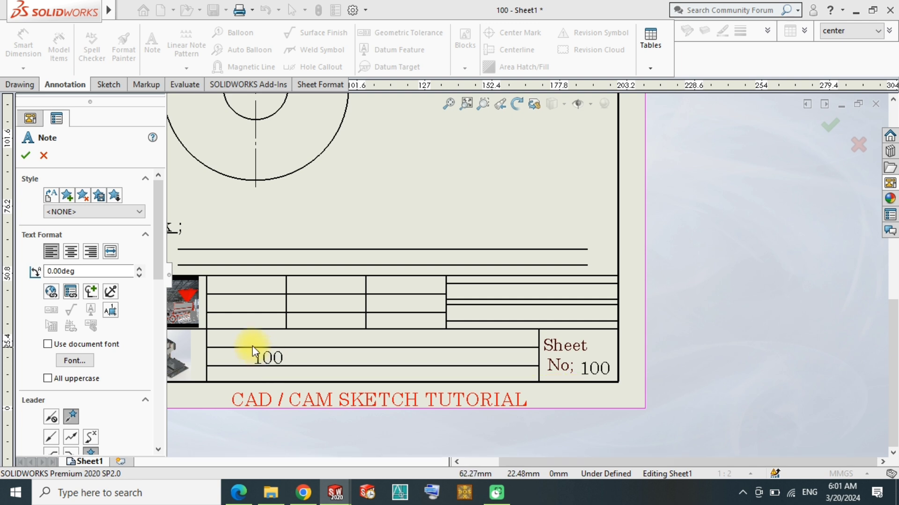
- Change the copied note in the title cell to 'CUTS ON PYRAMIDS' at text size 18
double_click(251, 348)
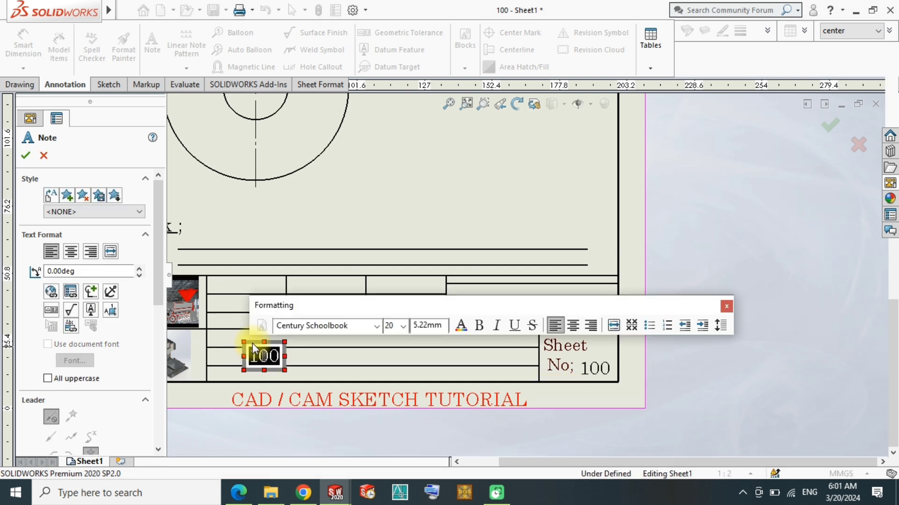
type("CUTS")
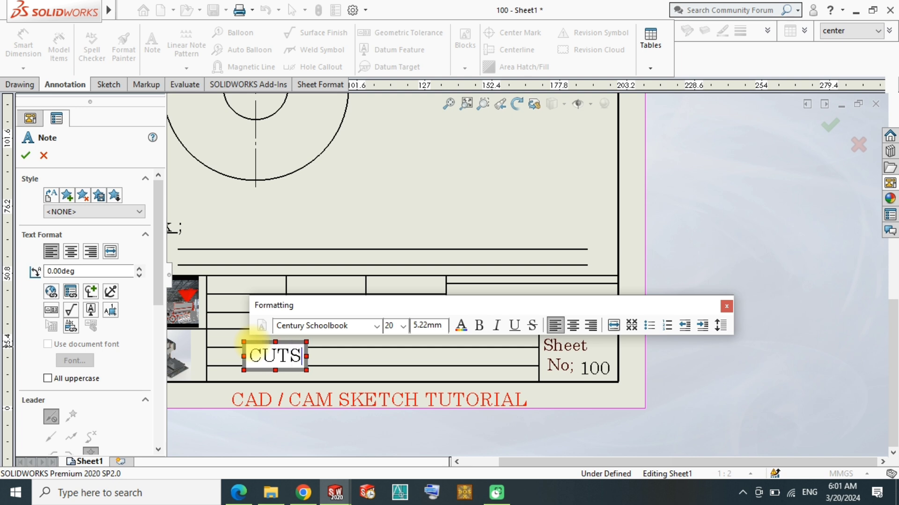
type(" ON PYRA")
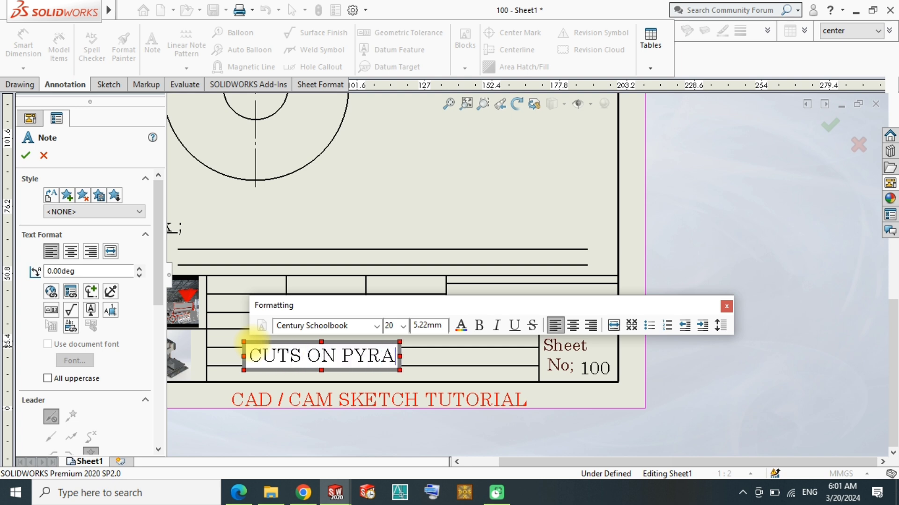
type("MIDS")
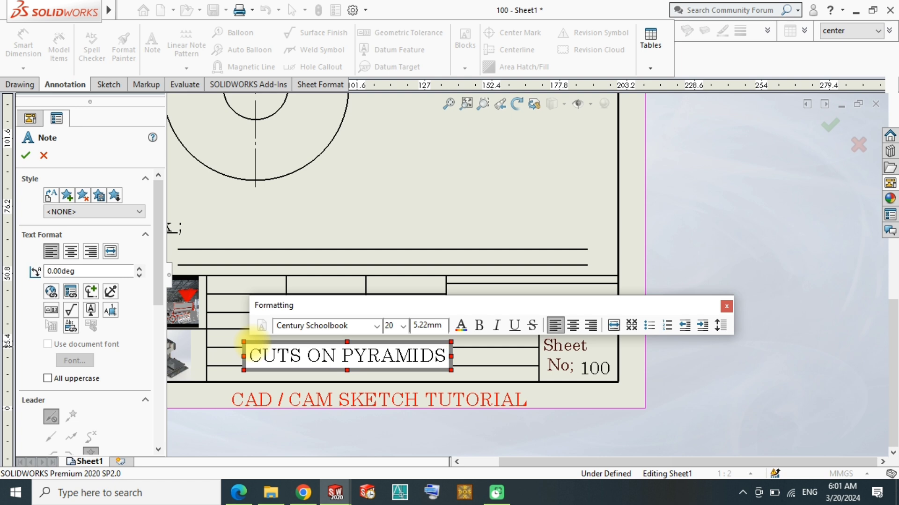
triple_click(247, 348)
left_click(401, 327)
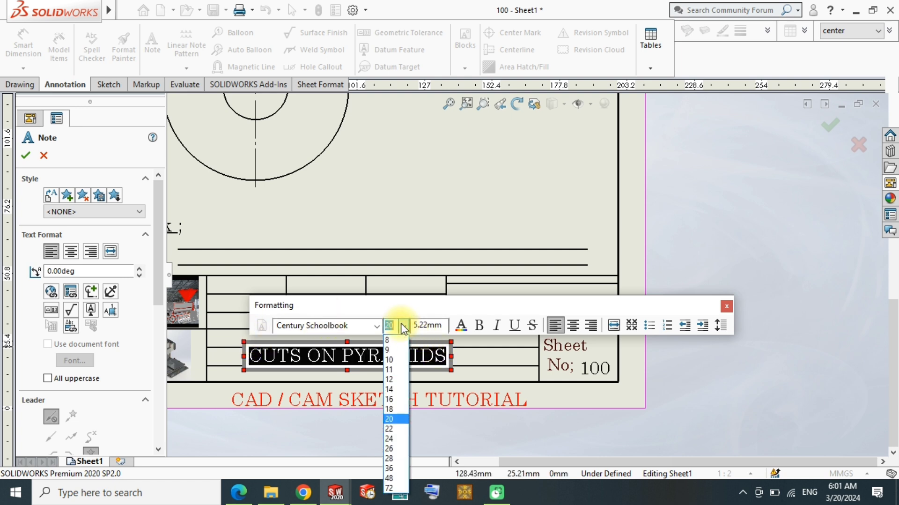
left_click(392, 408)
left_click(461, 378)
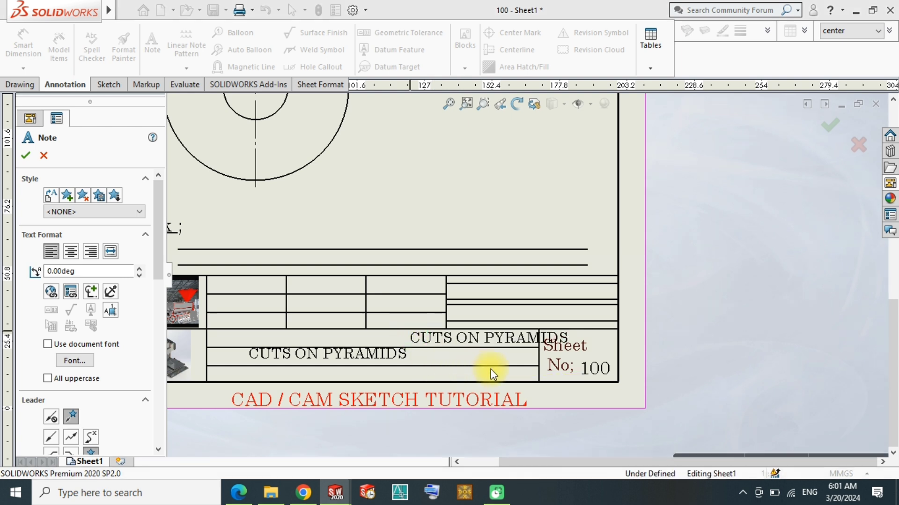
middle_click_drag(487, 371, 614, 399)
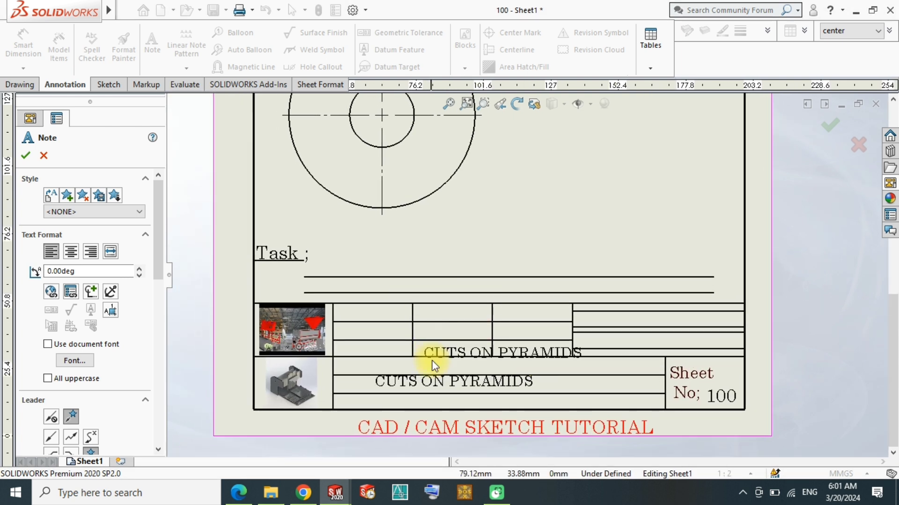
- Drop a copy of the title note beside 'Task ;' and check the reference PDF in Edge
left_click(329, 266)
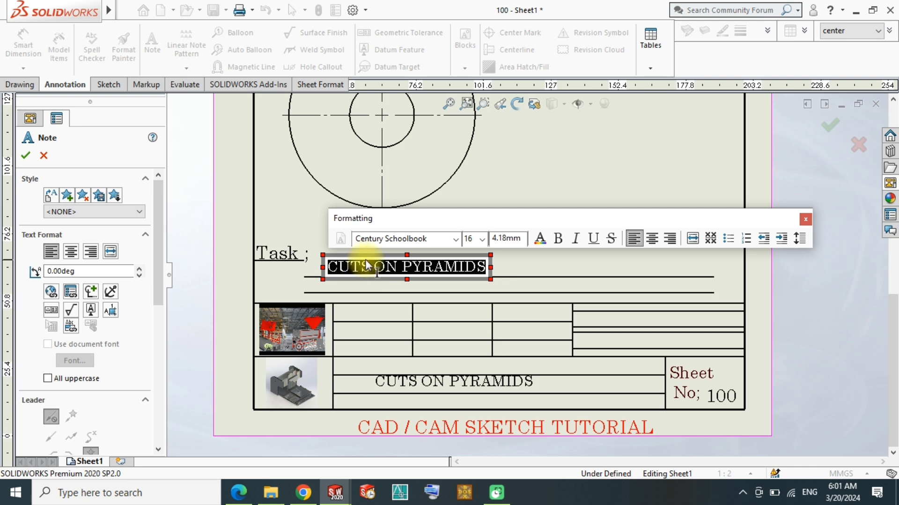
left_click(252, 495)
scroll(382, 317, "down", 4)
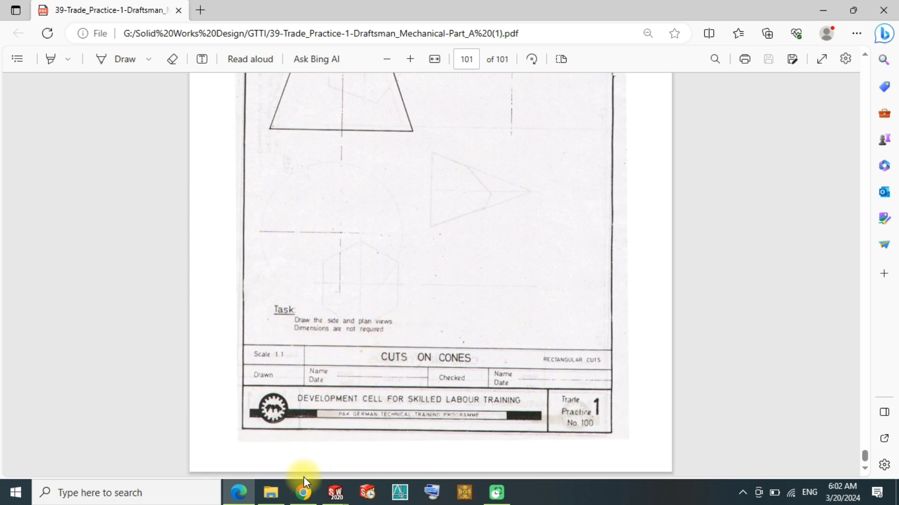
mouse_move(302, 493)
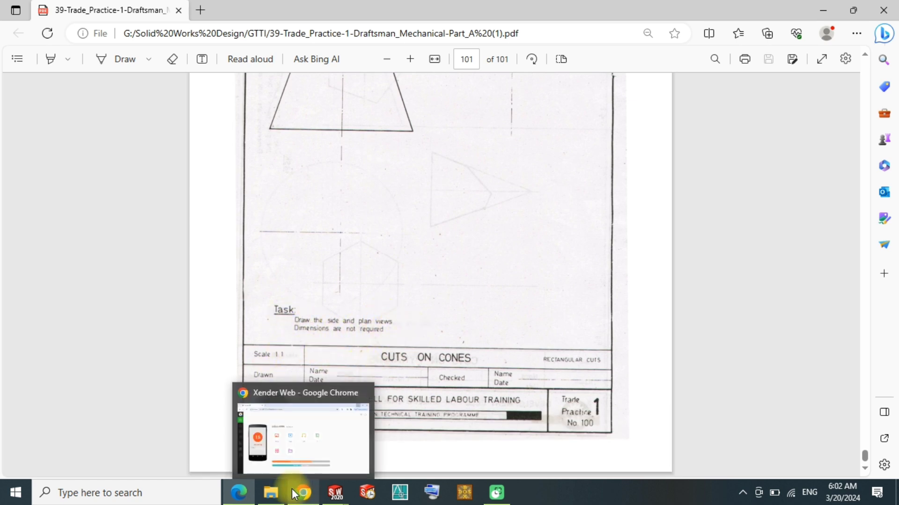
left_click(381, 433)
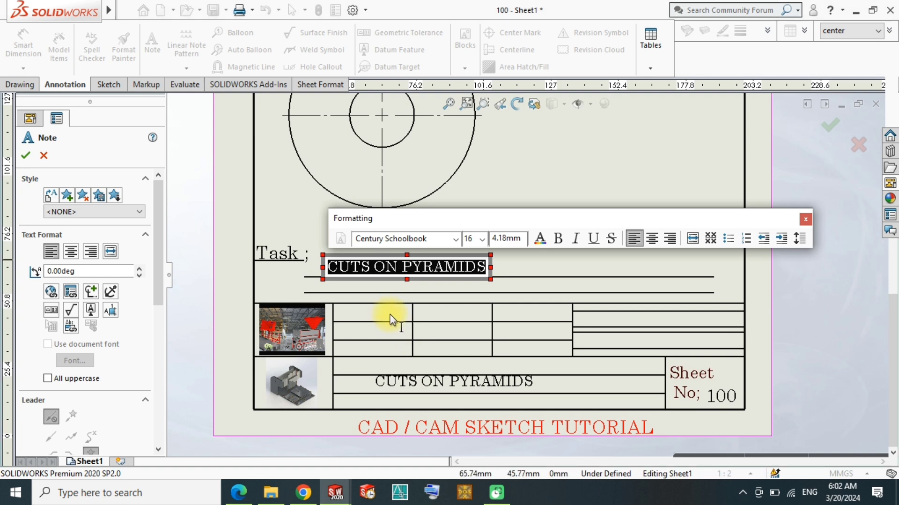
- Dismiss the stray search entry and cancel placing another note
right_click(391, 318)
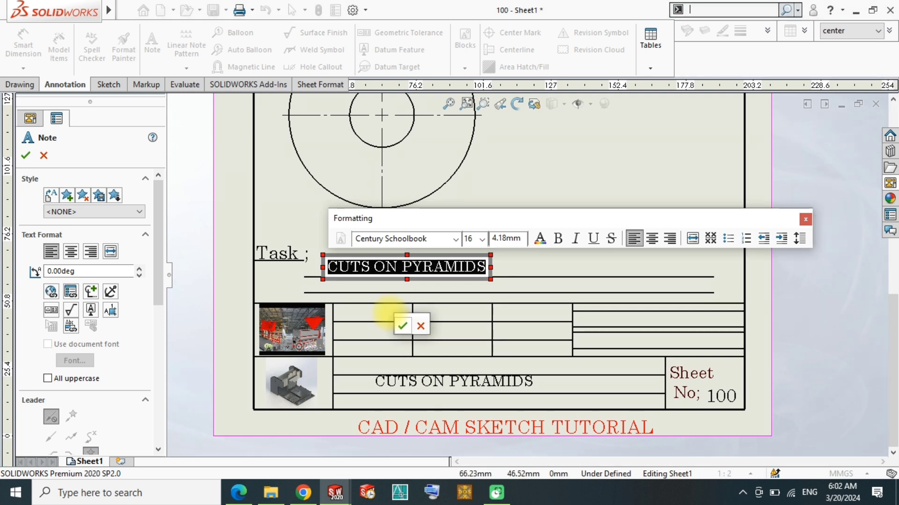
type("th")
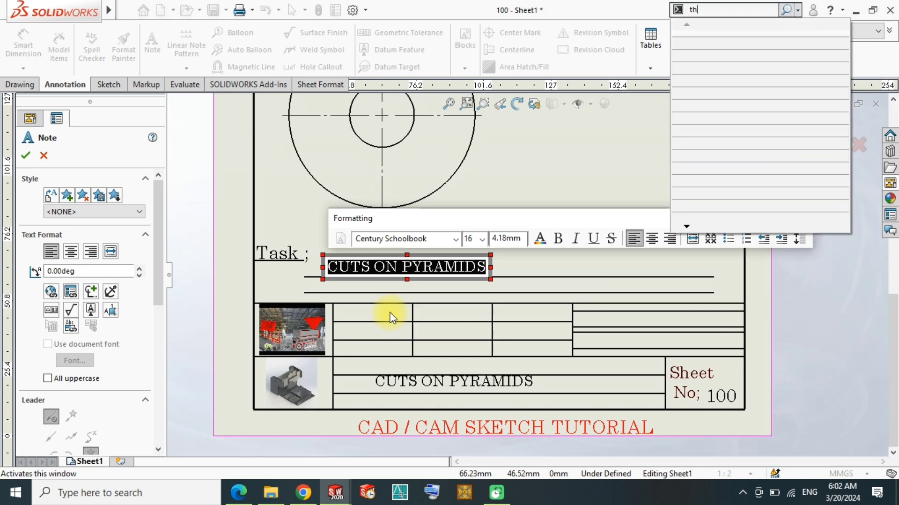
type("e si")
left_click(640, 142)
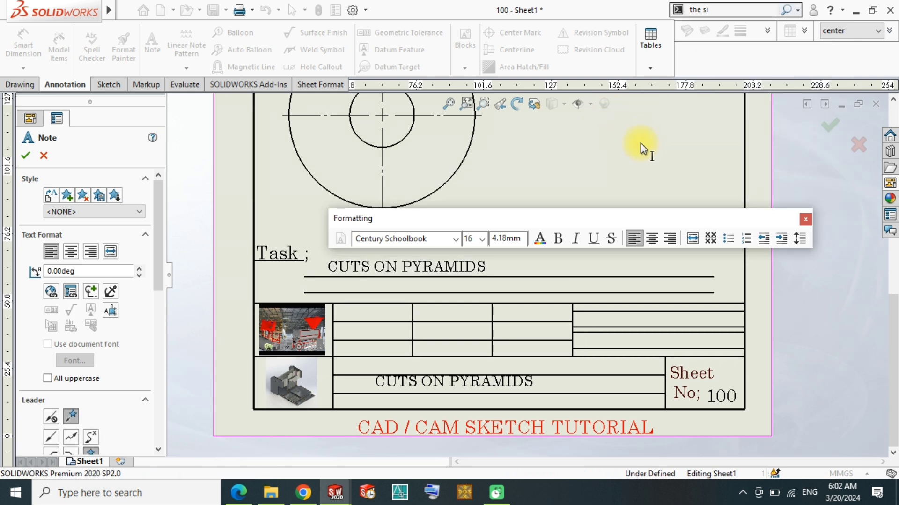
key("Escape")
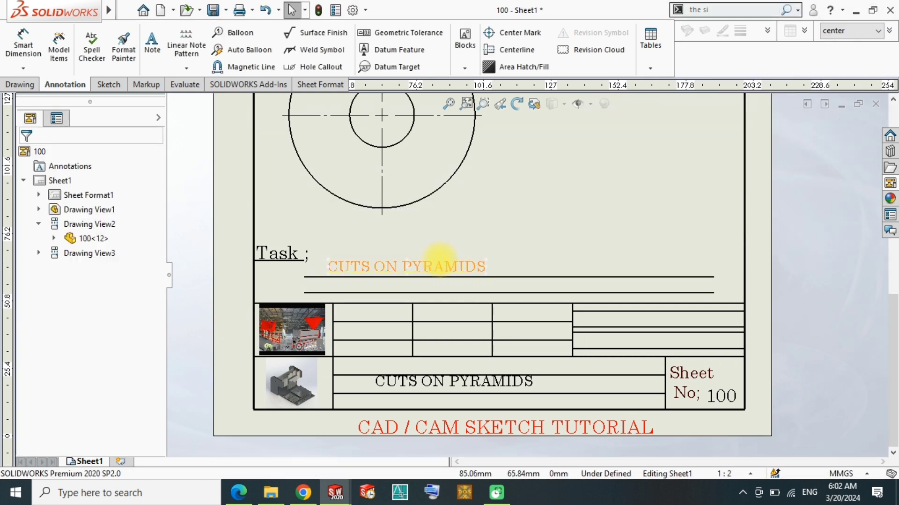
- Rewrite the Task note to read 'Draw the side and plane view.'
double_click(445, 265)
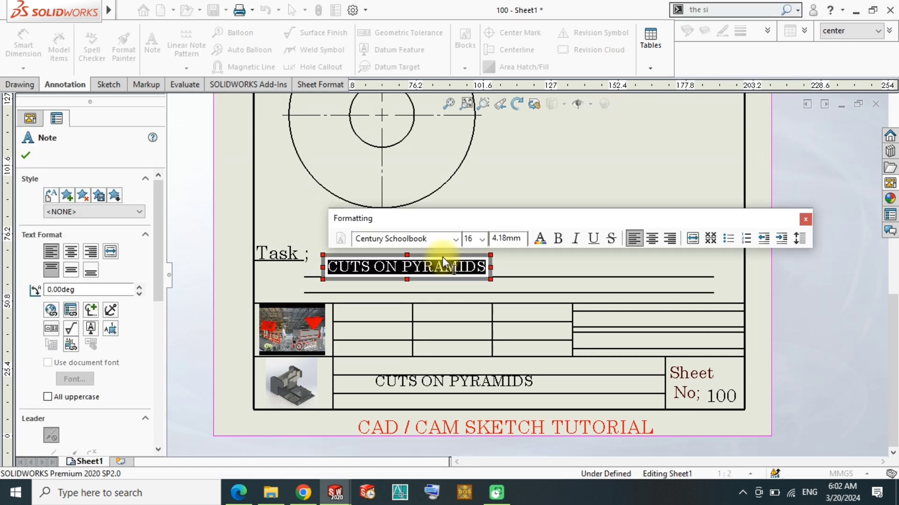
type("Da")
key("BackSpace")
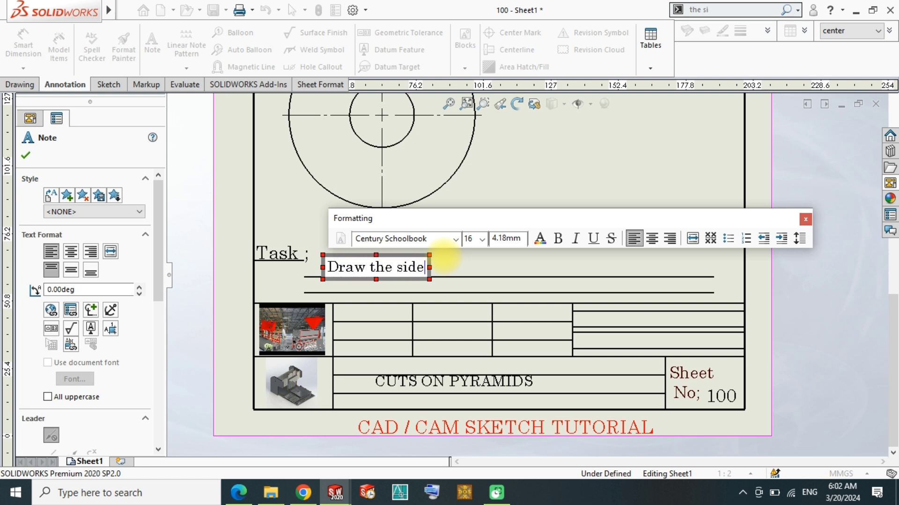
type("pl")
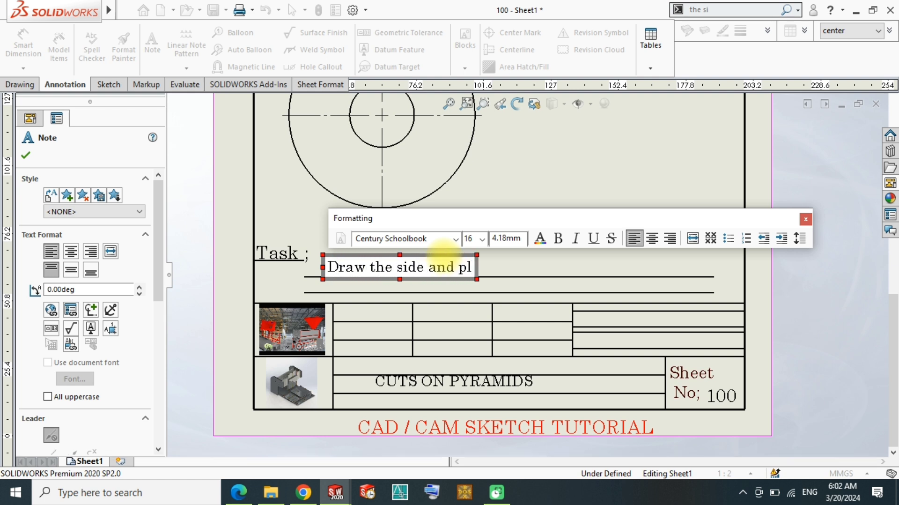
type("ane vi")
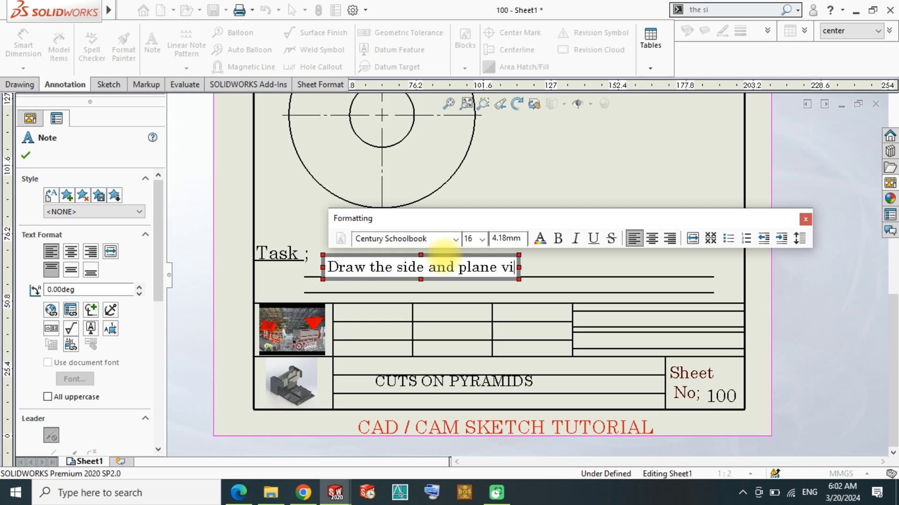
type("ew.")
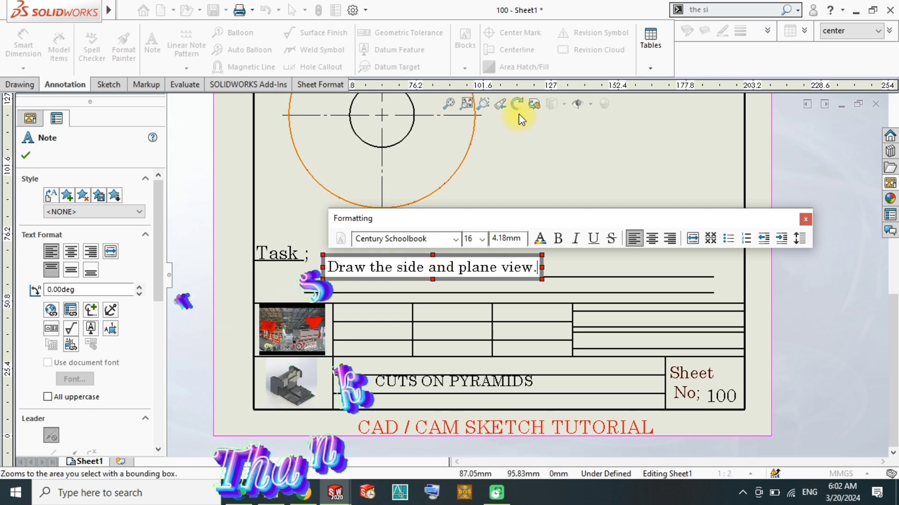
left_click(598, 133)
key("Escape")
scroll(491, 310, "up", 1)
scroll(518, 300, "up", 2)
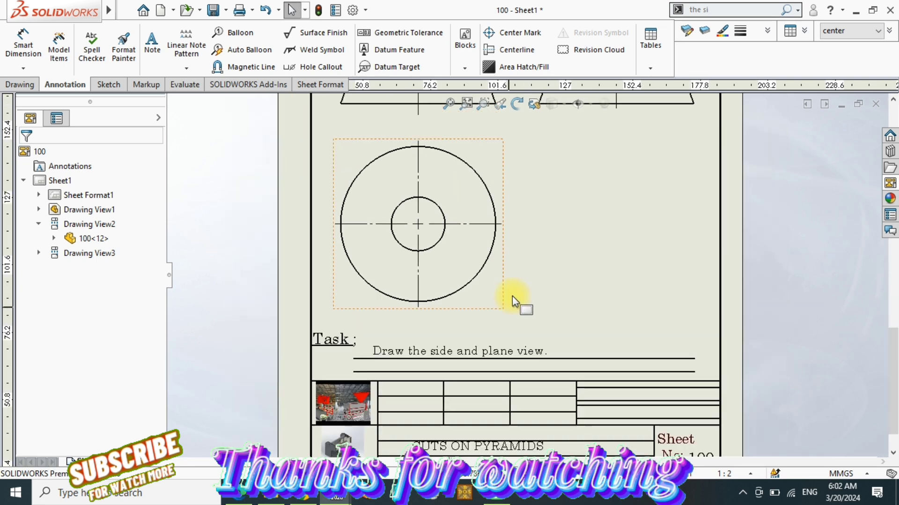